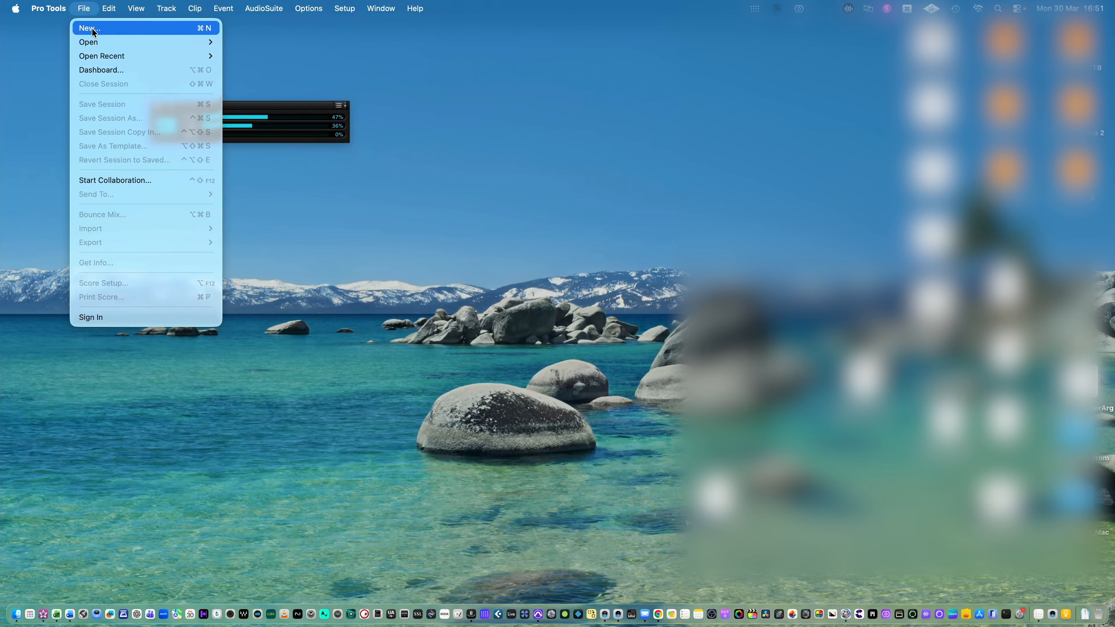
# Step: Start a new session and name it "VO Template"
pyautogui.click(88, 9)
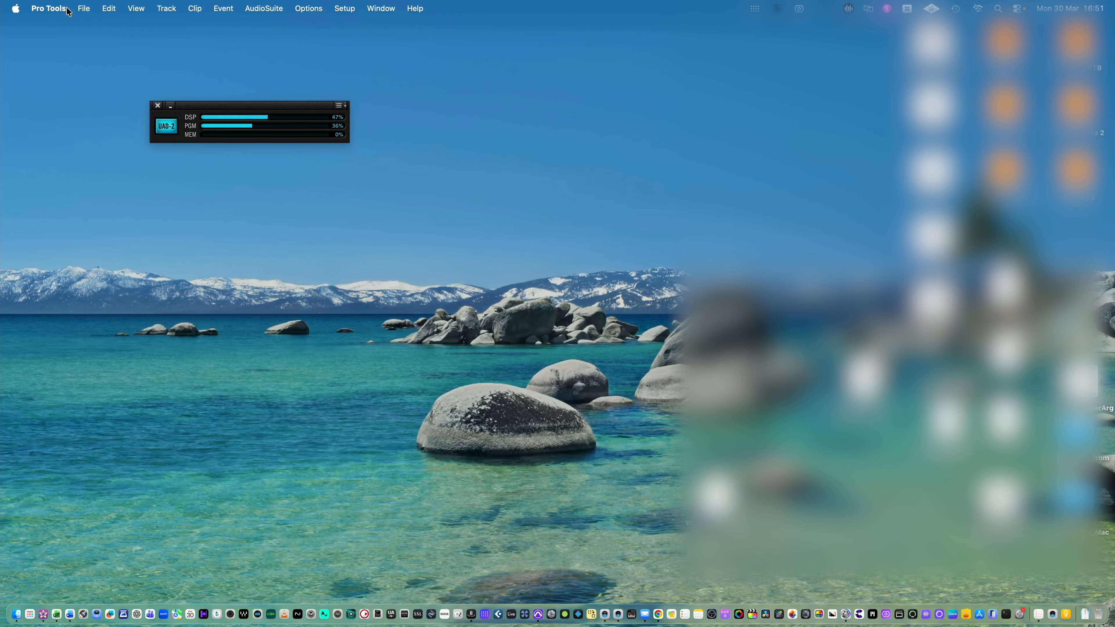
pyautogui.click(90, 9)
pyautogui.click(94, 26)
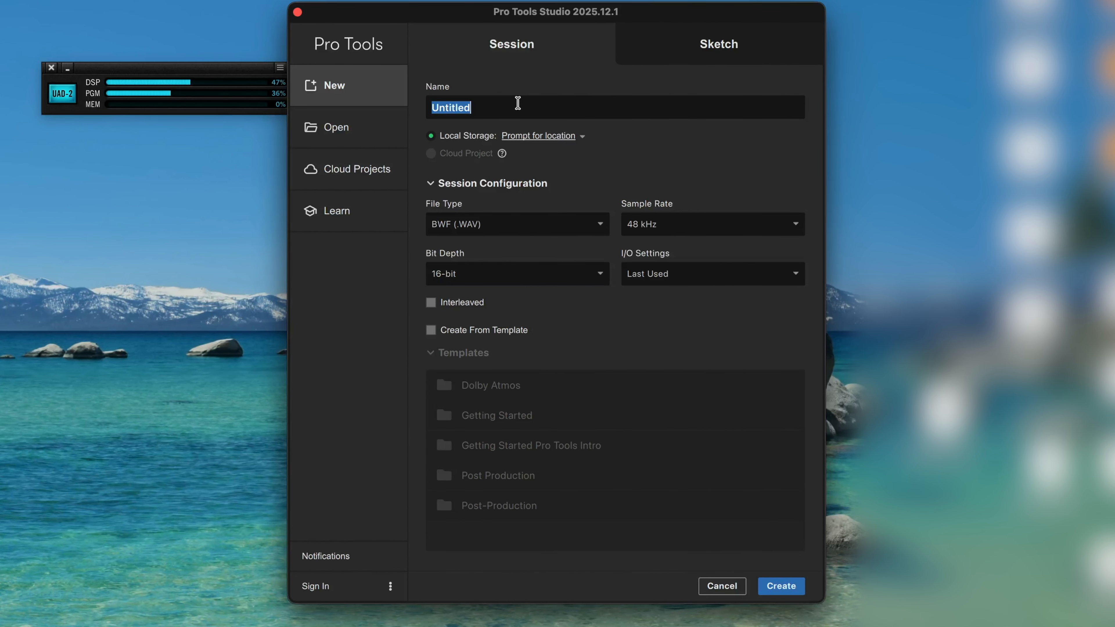
pyautogui.write('VO Template')
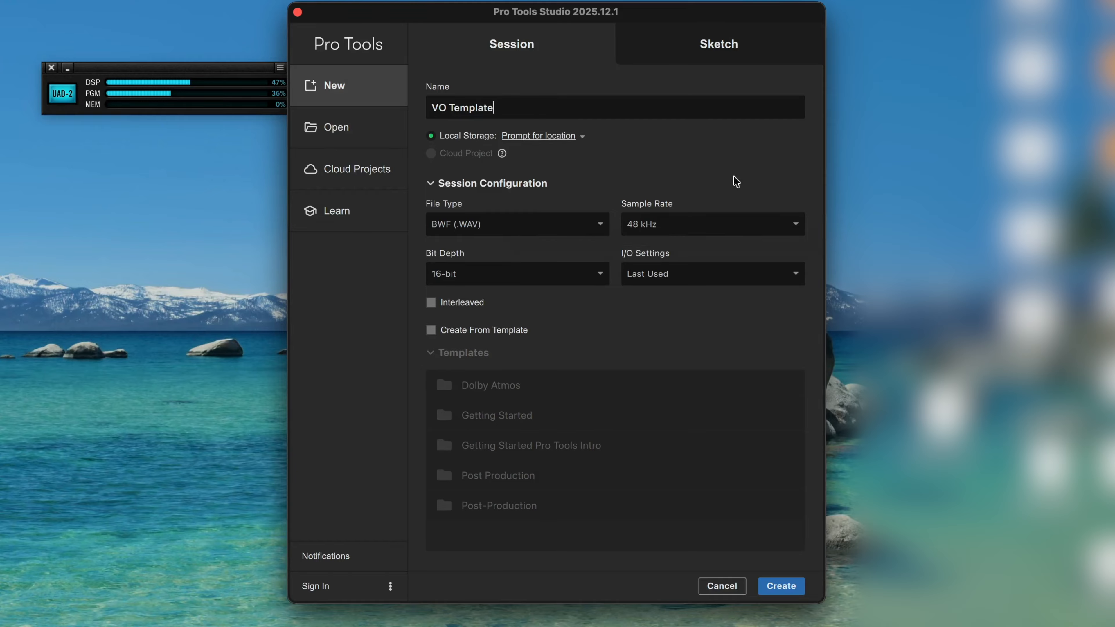
# Step: Keep the session at 48 kHz and 16-bit, create it, and save it in the Wavelad Youtube Vids folder
pyautogui.click(702, 229)
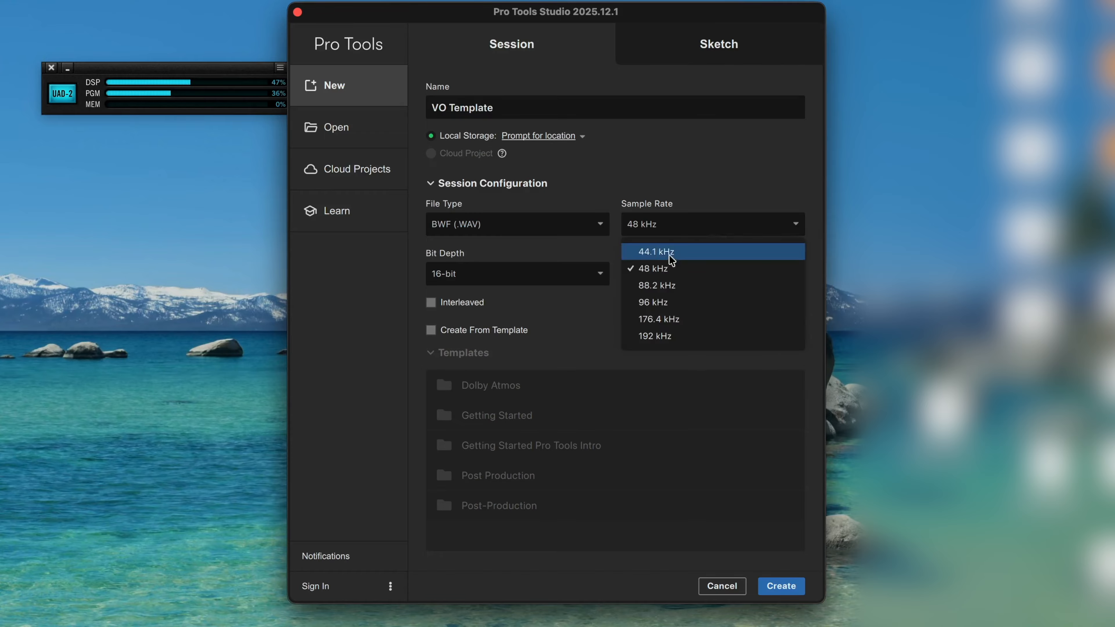
pyautogui.click(685, 180)
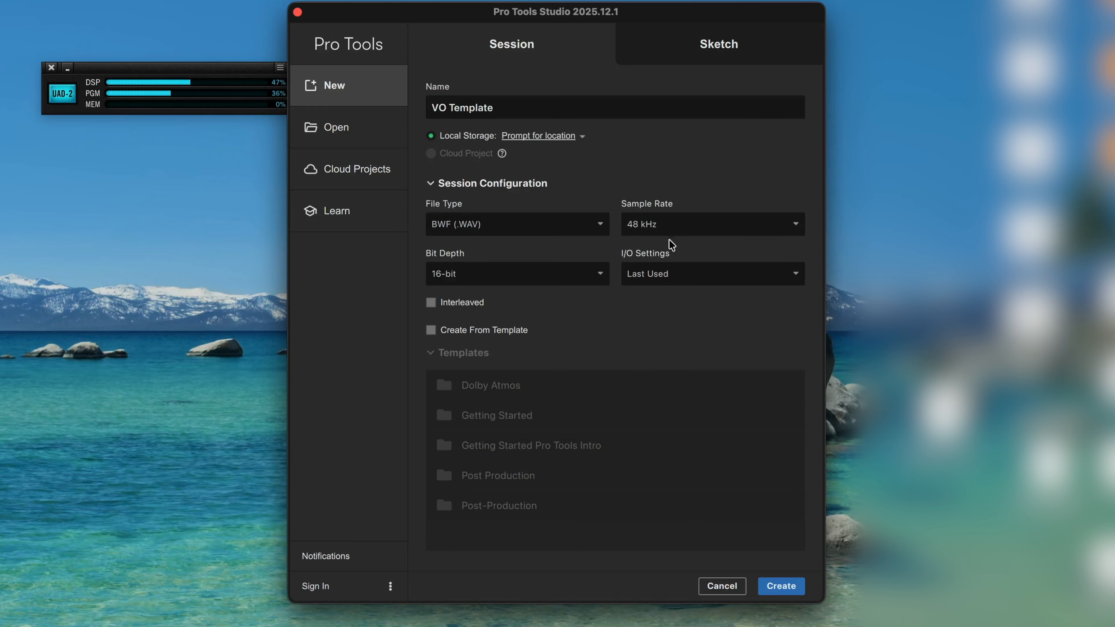
pyautogui.click(674, 230)
pyautogui.click(690, 172)
pyautogui.click(601, 274)
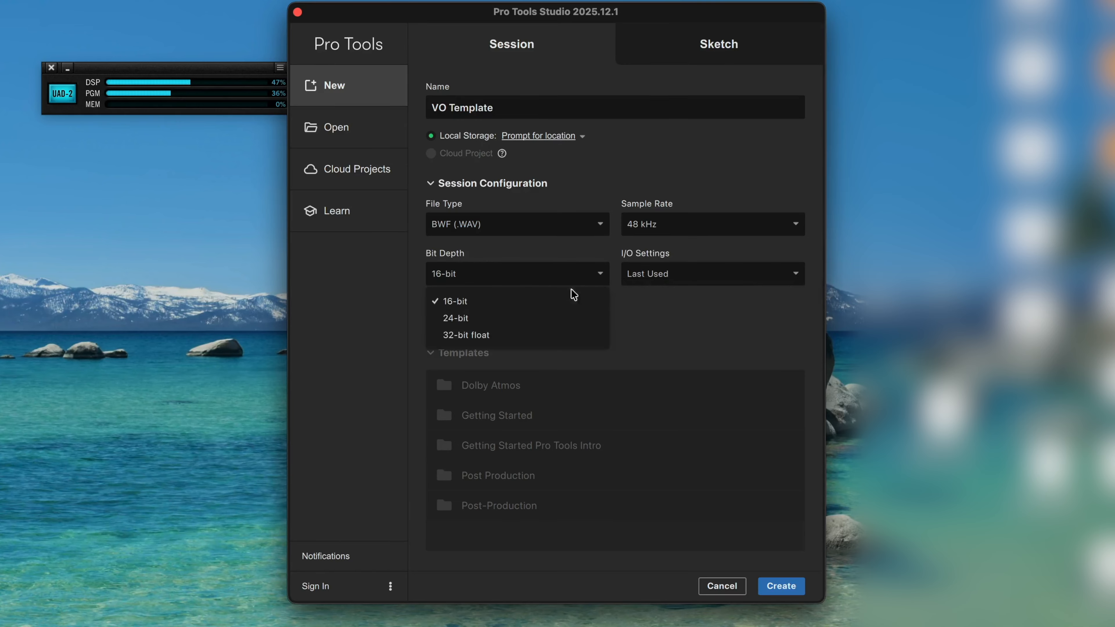
pyautogui.click(659, 335)
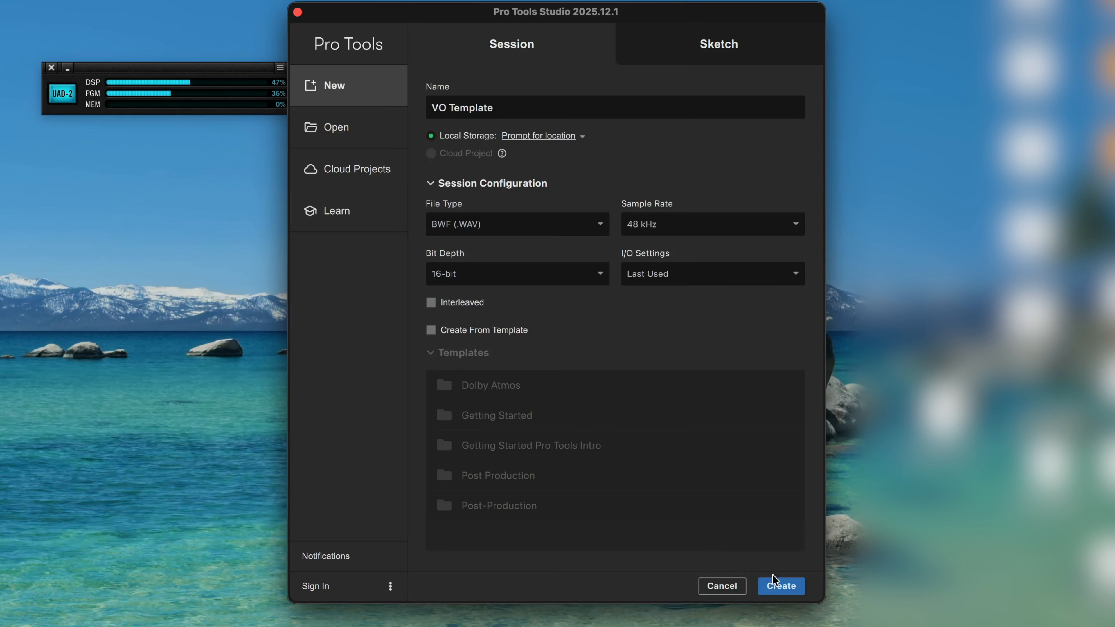
pyautogui.click(786, 586)
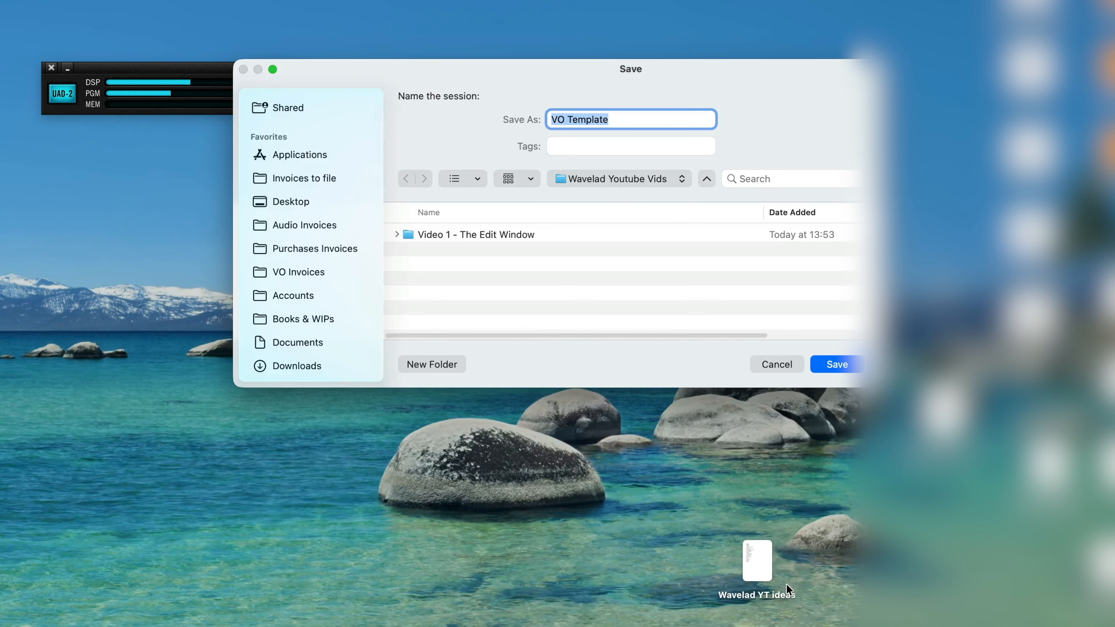
pyautogui.click(844, 367)
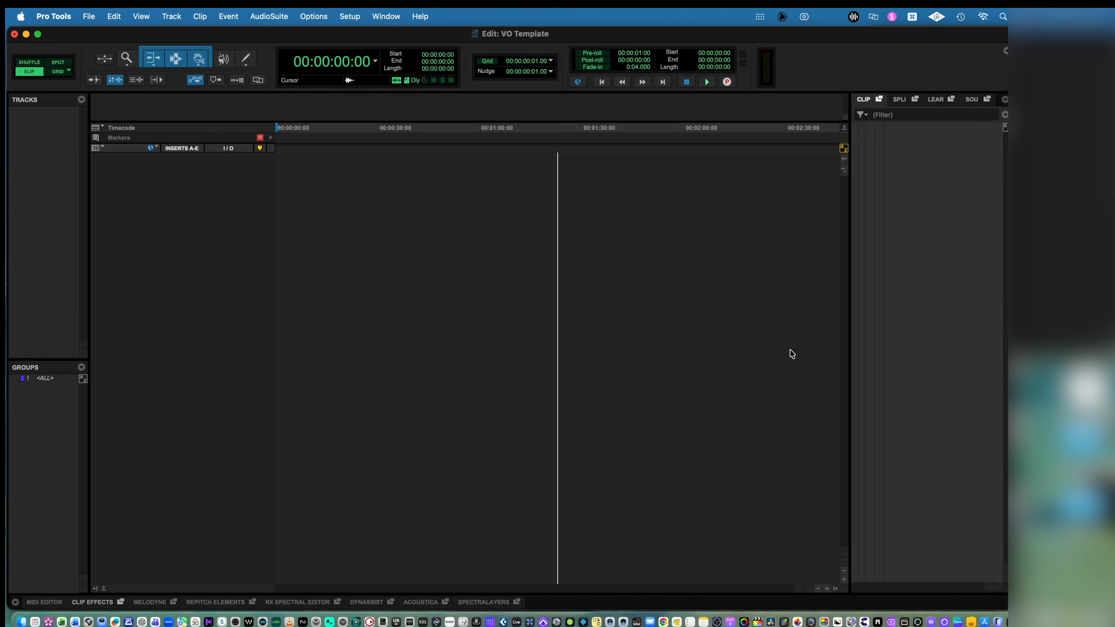
# Step: Review the hardware buffer size choices in the Playback Engine settings, keeping 128 Samples
pyautogui.click(356, 16)
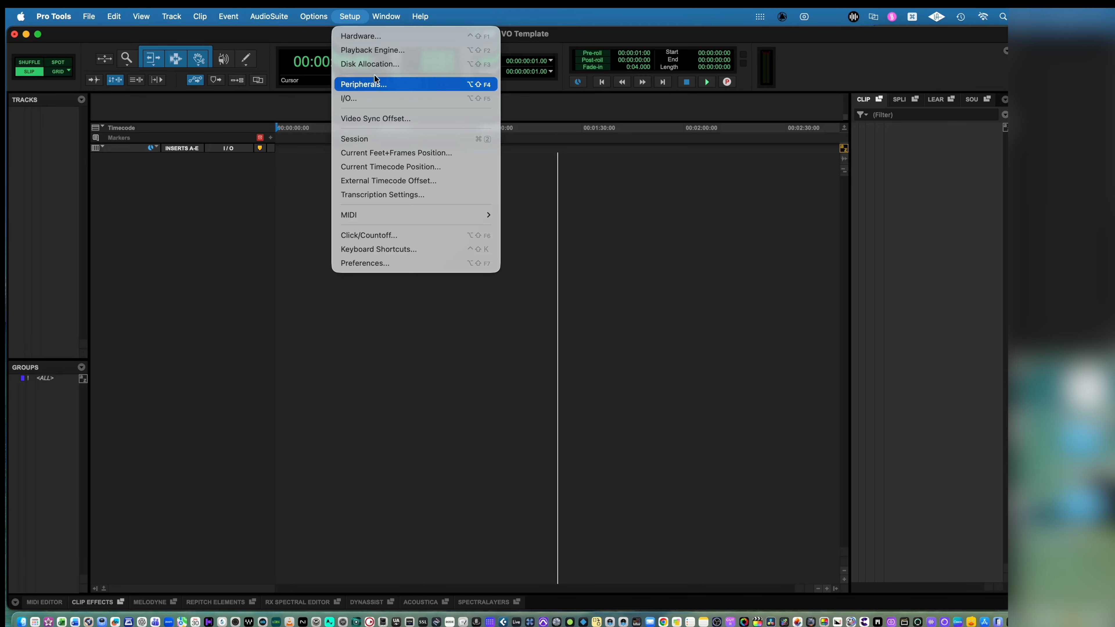
pyautogui.click(380, 50)
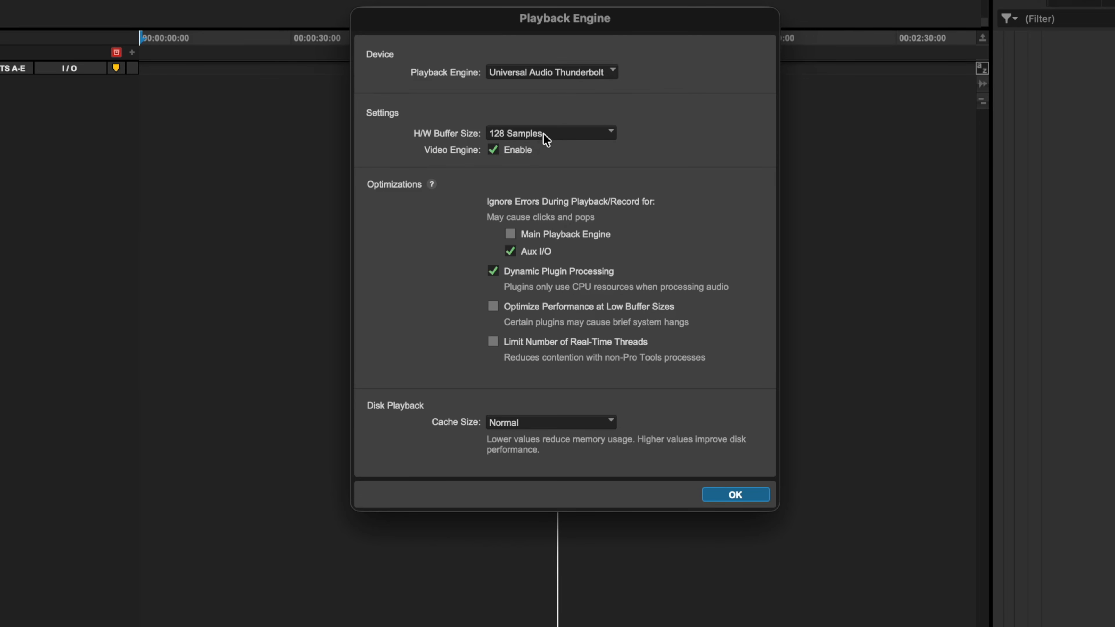
pyautogui.click(559, 136)
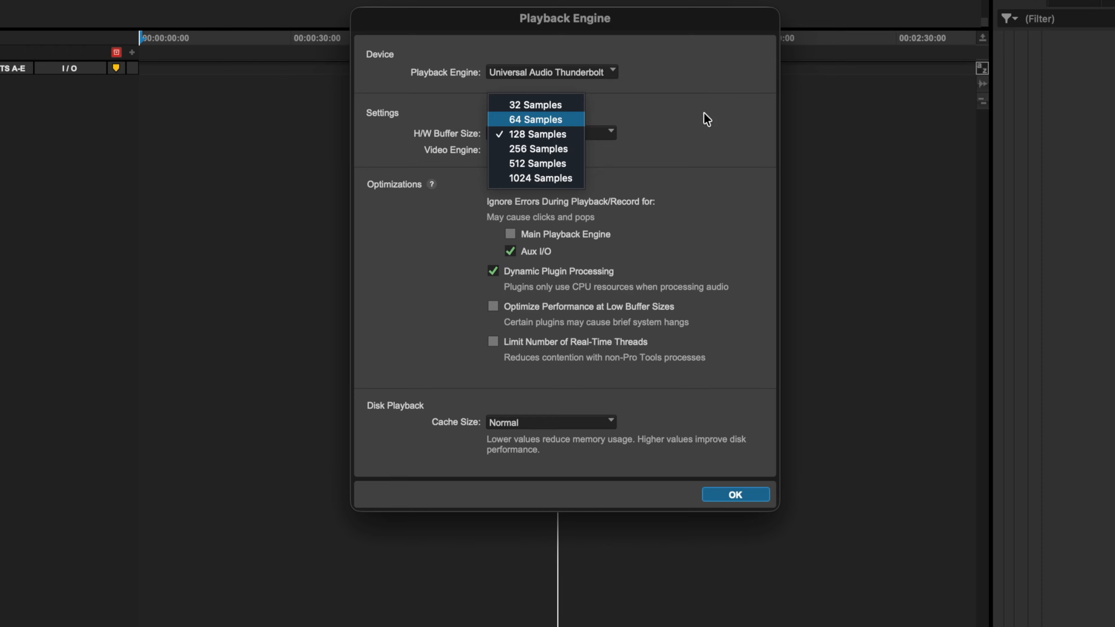
pyautogui.click(699, 120)
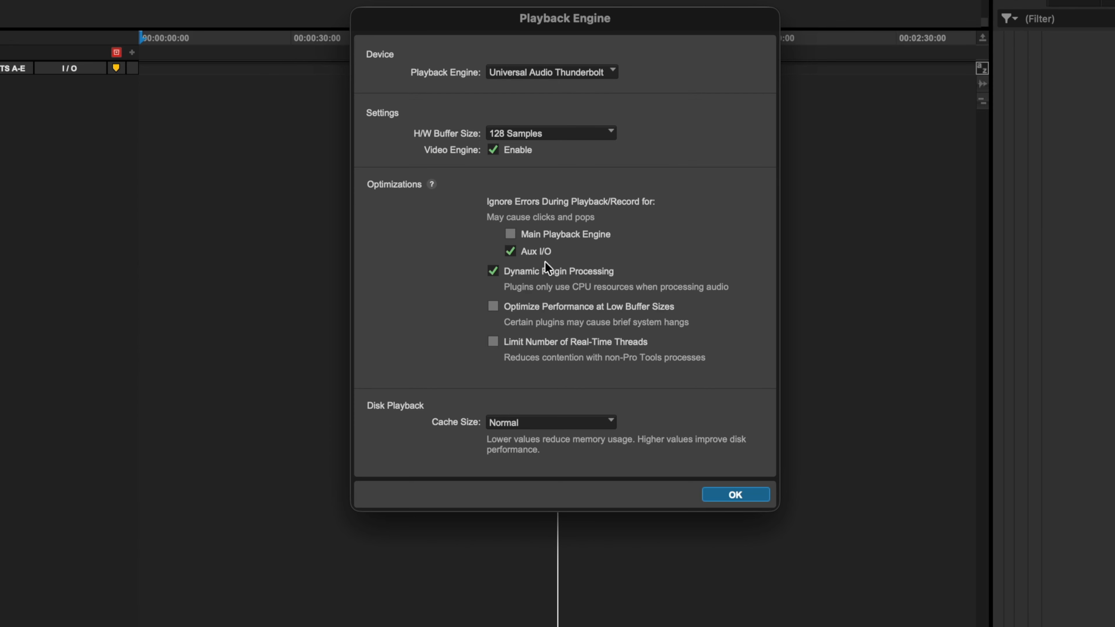
pyautogui.click(736, 494)
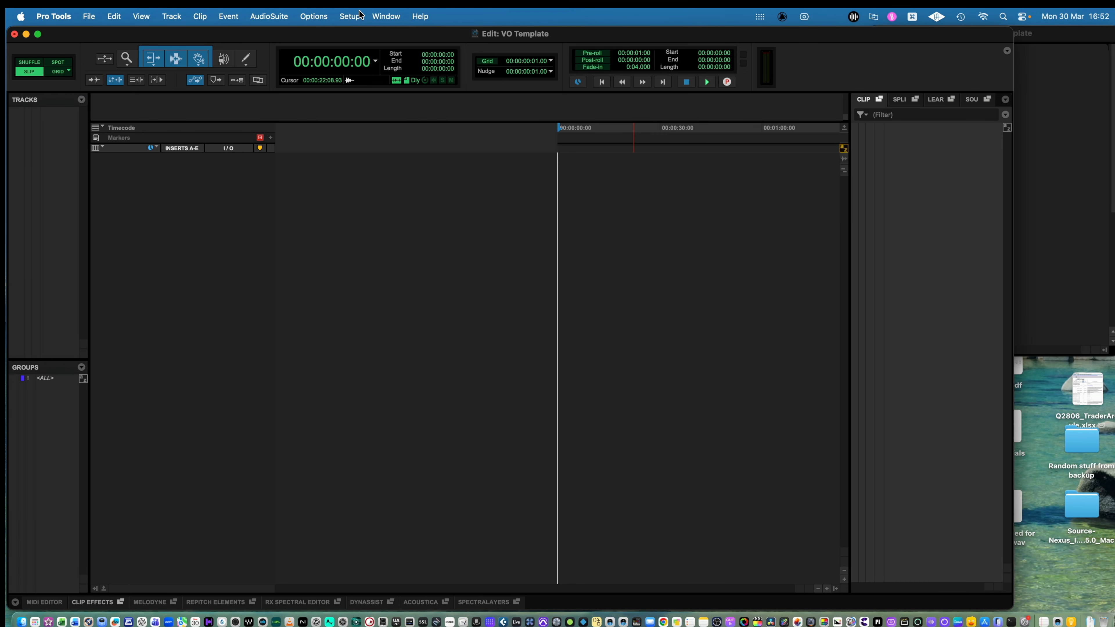
# Step: Examine the output paths and the input paths in the I/O Setup, including the Neumanns sub-paths
pyautogui.click(351, 16)
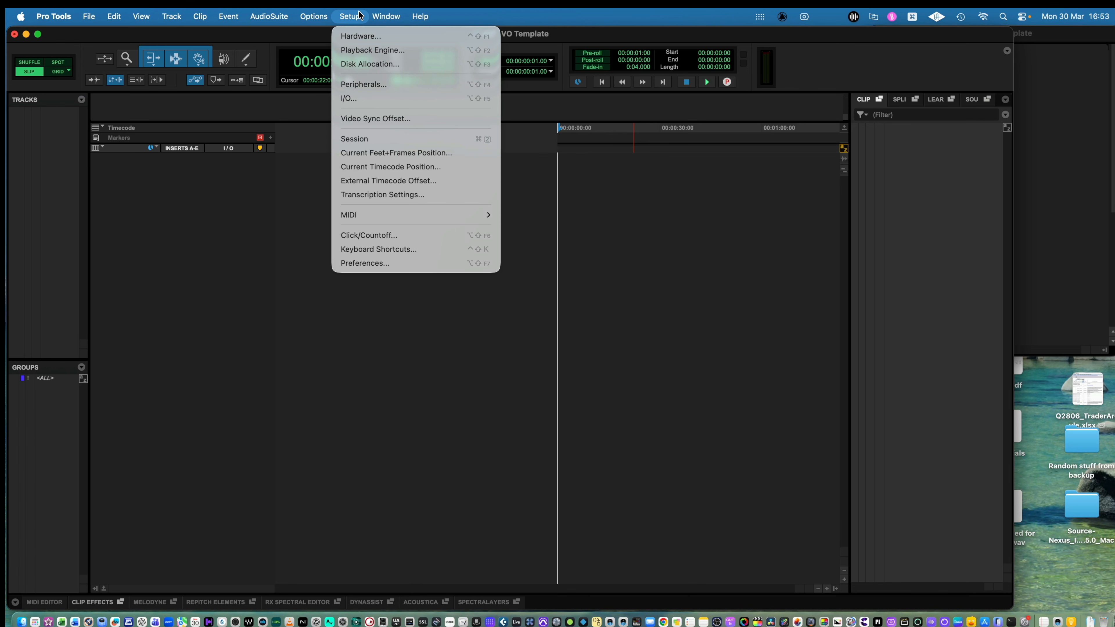
pyautogui.click(363, 99)
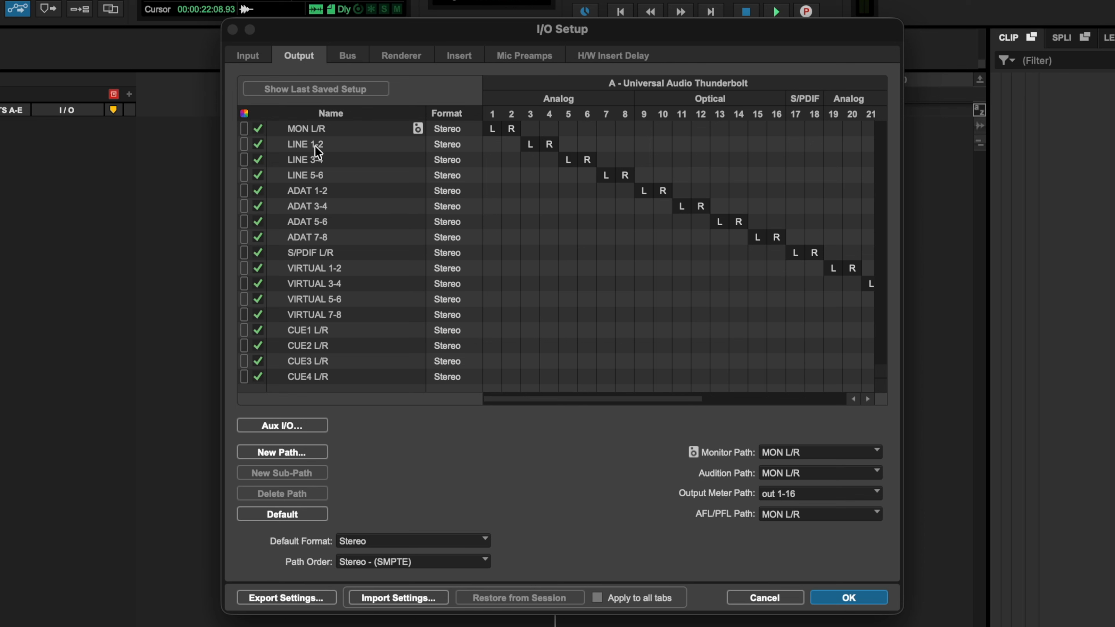
pyautogui.click(314, 130)
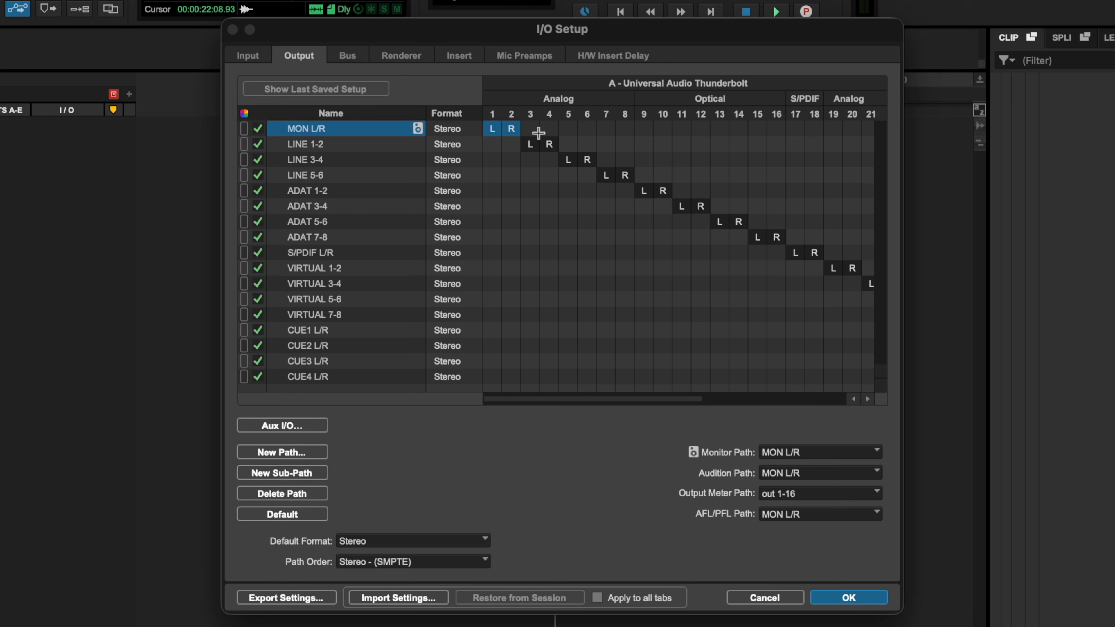
pyautogui.click(258, 55)
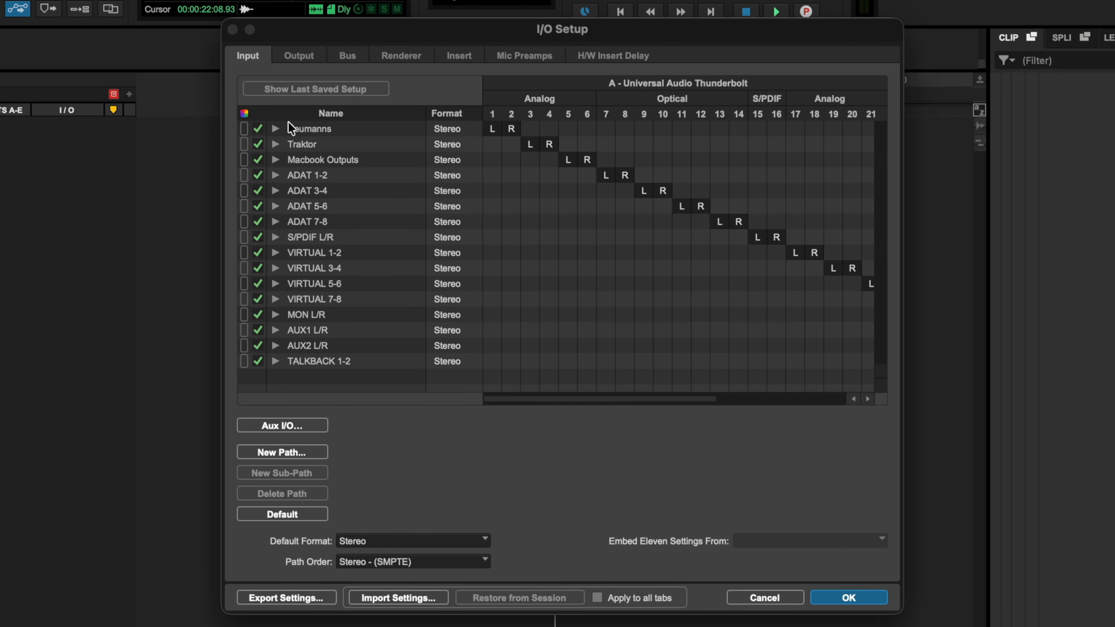
pyautogui.click(275, 128)
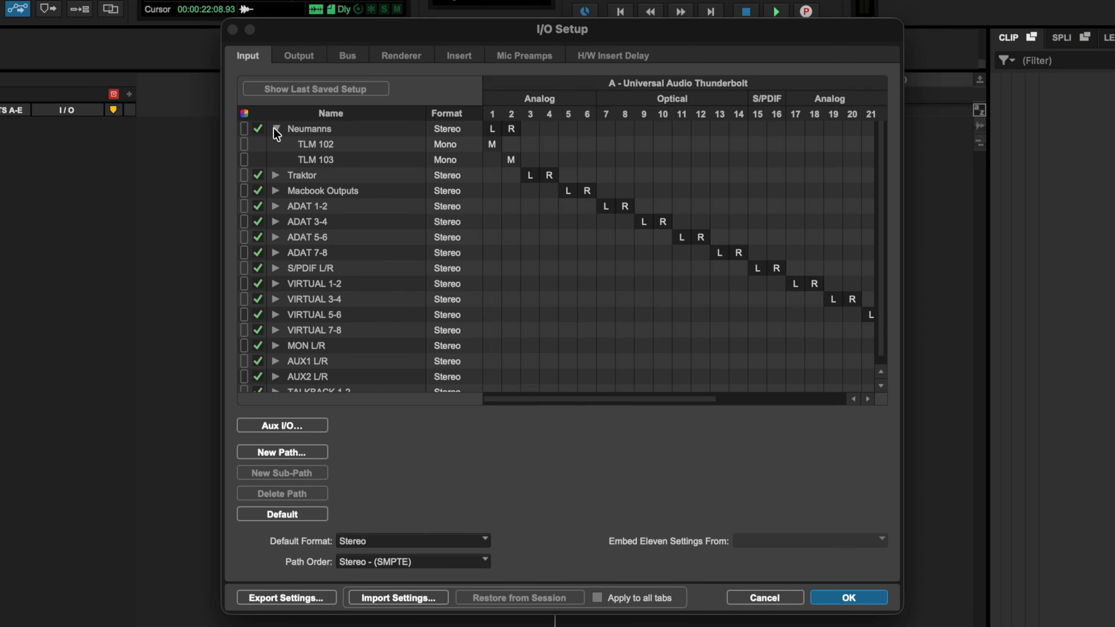
pyautogui.click(274, 128)
# Step: Rename the stereo bus path Bus 37-38 as "Mic Buses" in the I/O Setup
pyautogui.click(348, 56)
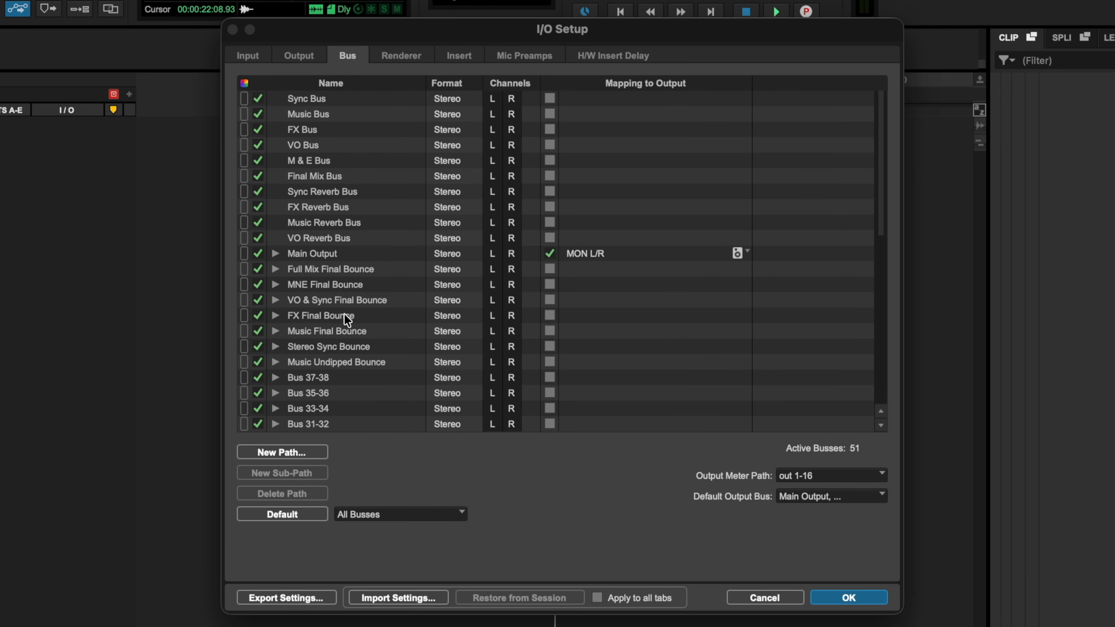
pyautogui.click(275, 378)
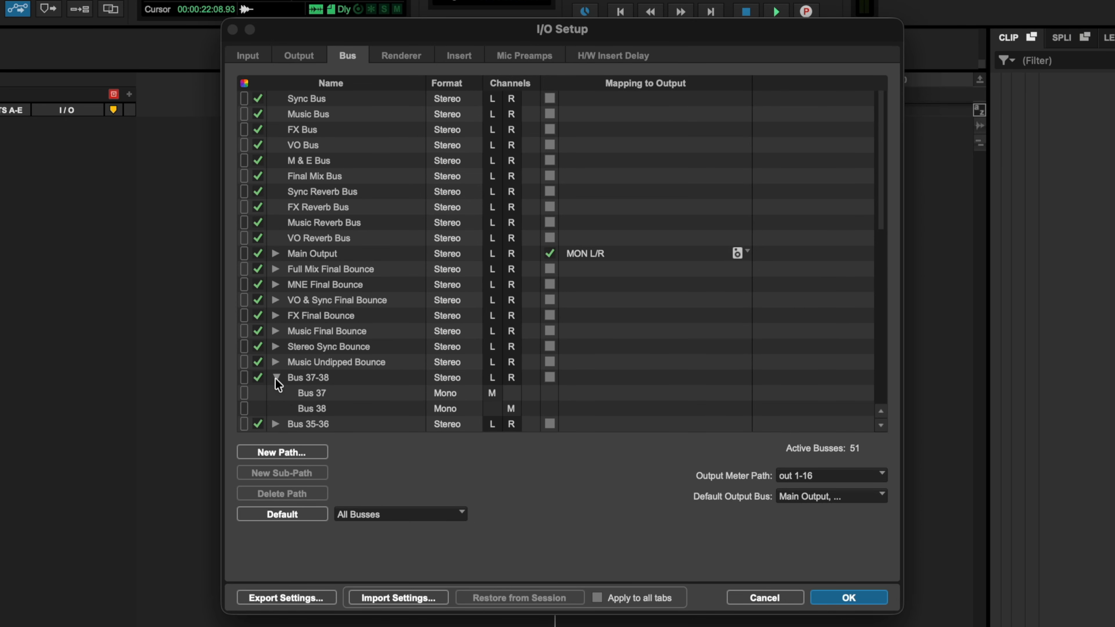
pyautogui.scroll(-3, 276, 378)
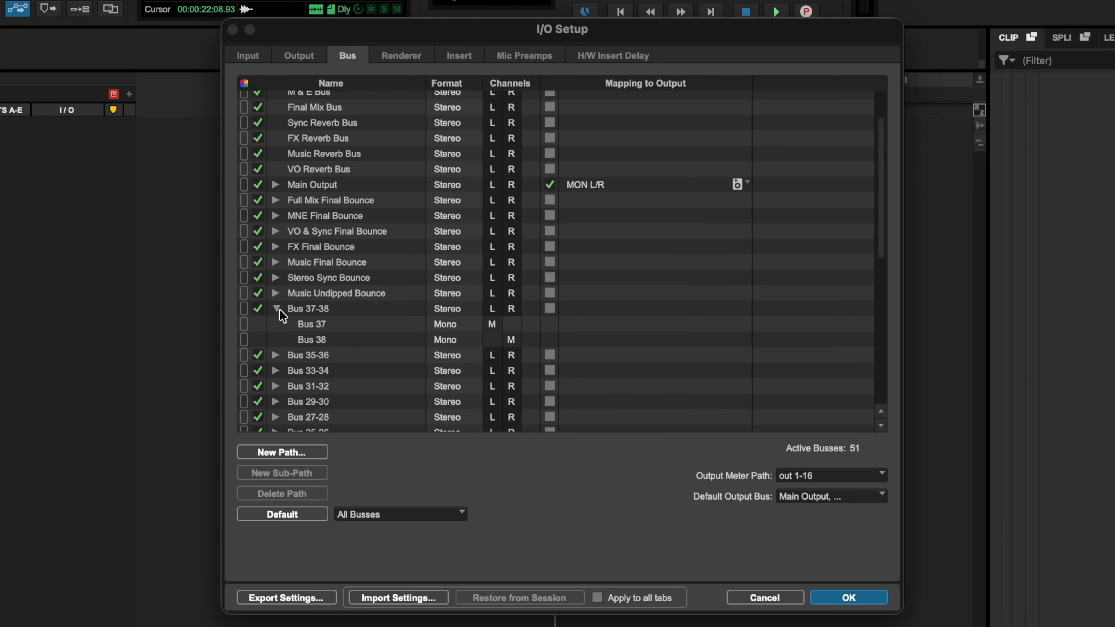
pyautogui.click(319, 325)
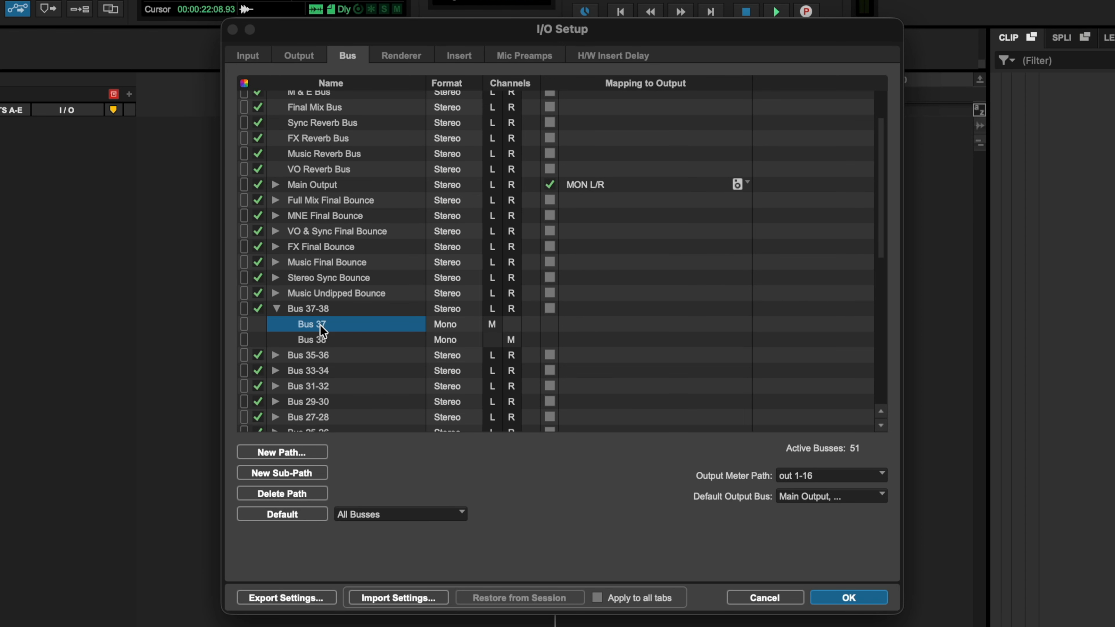
pyautogui.doubleClick(325, 309)
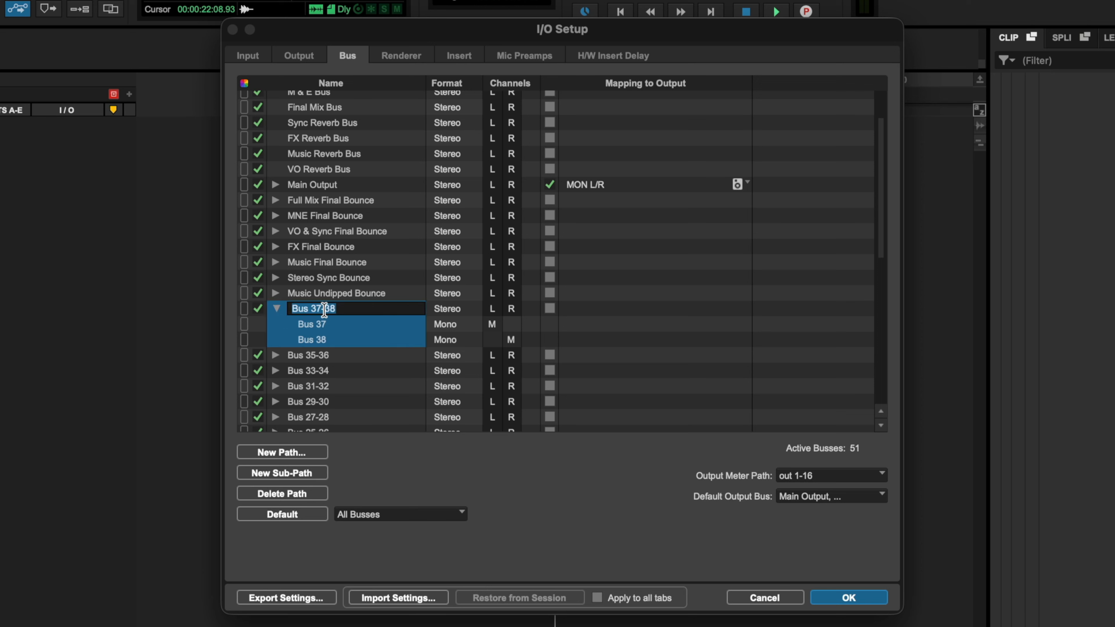
pyautogui.write('MIc Buses')
pyautogui.press('Left')
pyautogui.press('Left')
pyautogui.press('Left')
pyautogui.press('Left')
pyautogui.press('Left')
pyautogui.press('Left')
pyautogui.press('Left')
pyautogui.press('BackSpace')
pyautogui.write('i')
pyautogui.click(400, 357)
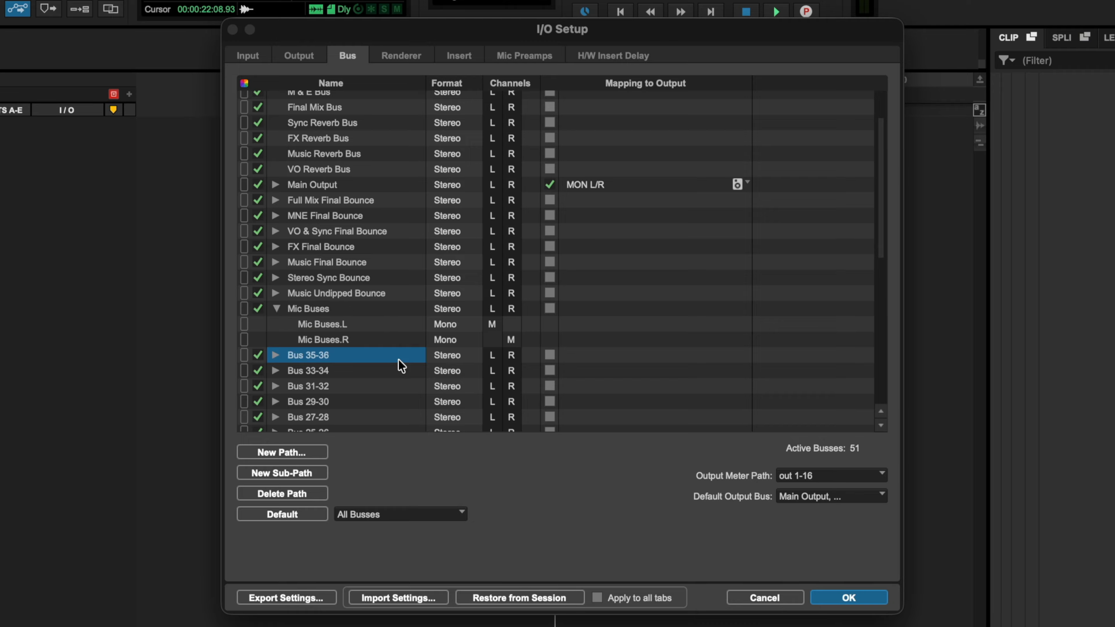
# Step: Rename the left mono sub-path of Mic Buses as "Mic Bus 1"
pyautogui.doubleClick(359, 327)
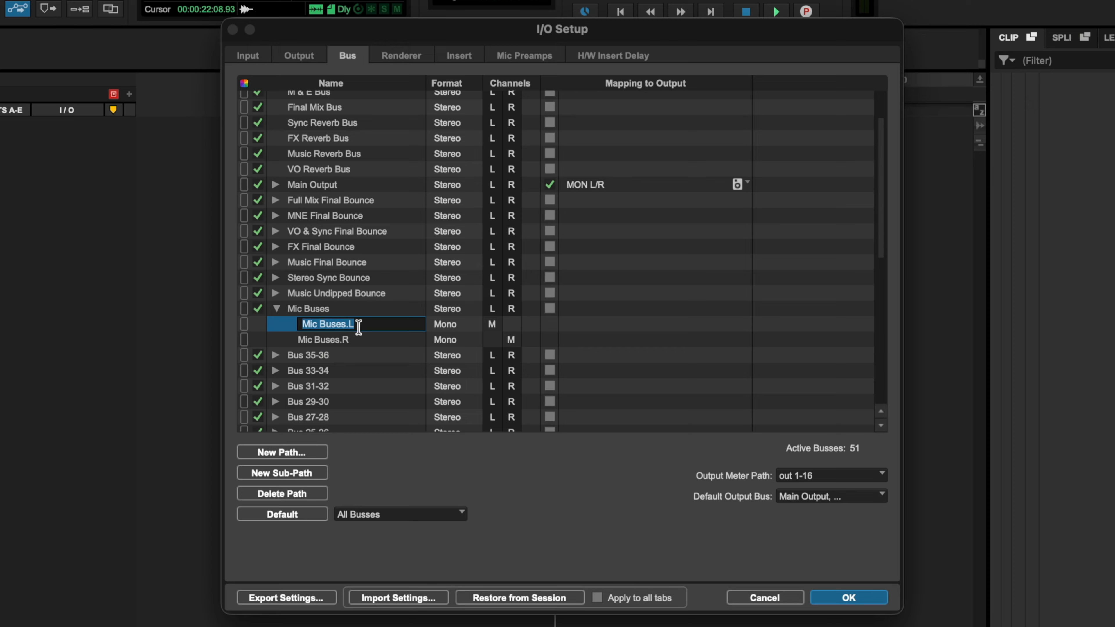
pyautogui.press('Right')
pyautogui.press('BackSpace')
pyautogui.press('BackSpace')
pyautogui.press('BackSpace')
pyautogui.press('BackSpace')
pyautogui.write('1')
# Step: Rename the right mono sub-path of Mic Buses as "Mic Bus 2" and apply the I/O Setup
pyautogui.doubleClick(373, 342)
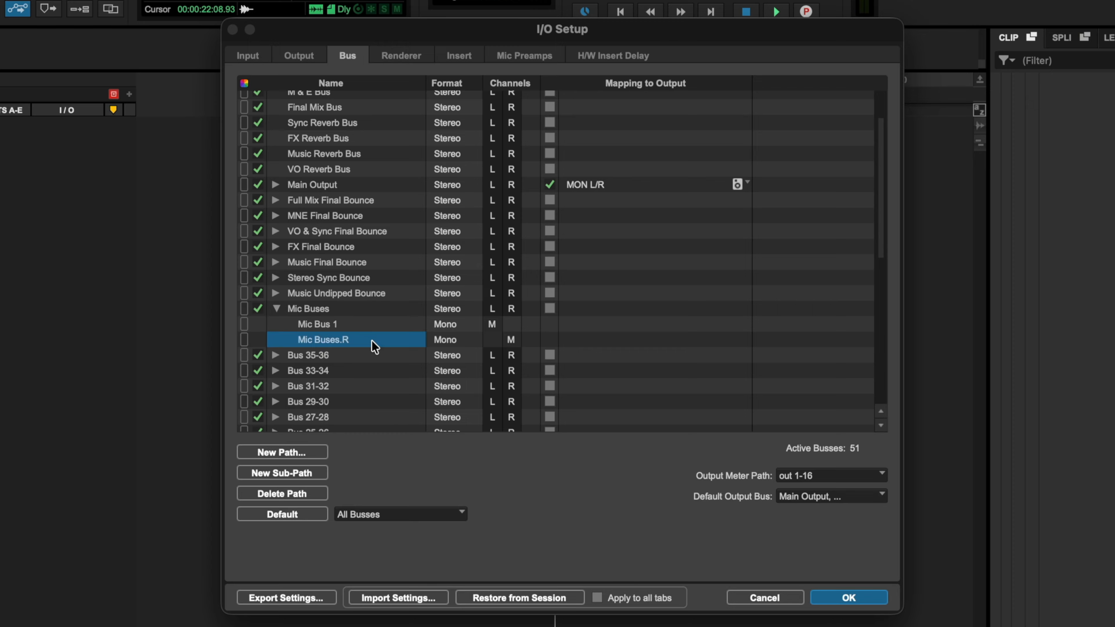
pyautogui.press('Right')
pyautogui.press('BackSpace')
pyautogui.press('BackSpace')
pyautogui.press('BackSpace')
pyautogui.press('BackSpace')
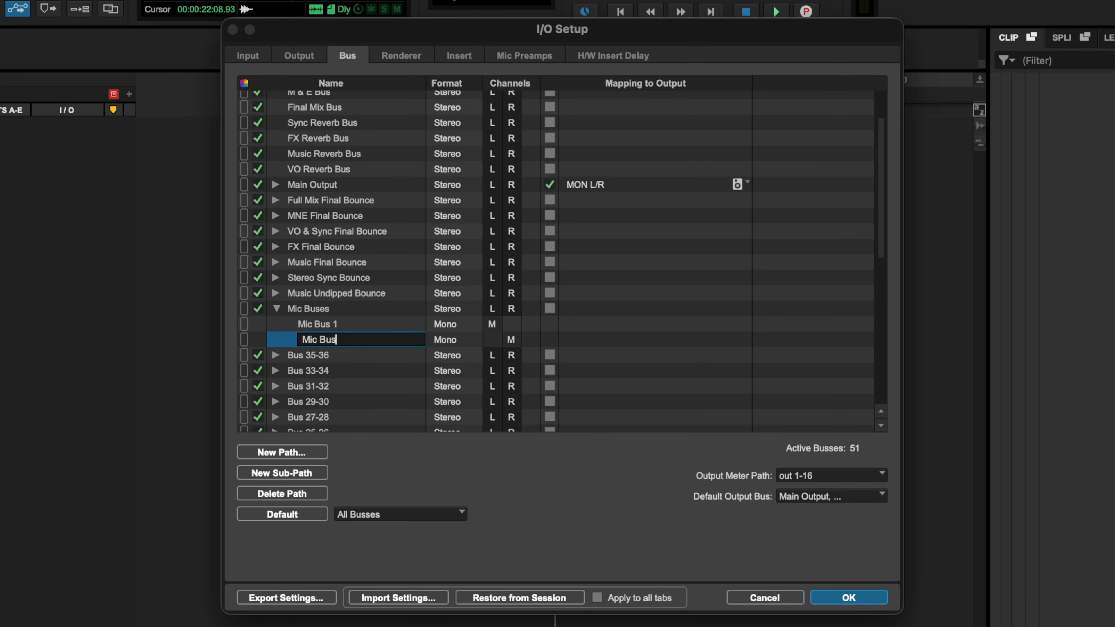
pyautogui.write('2')
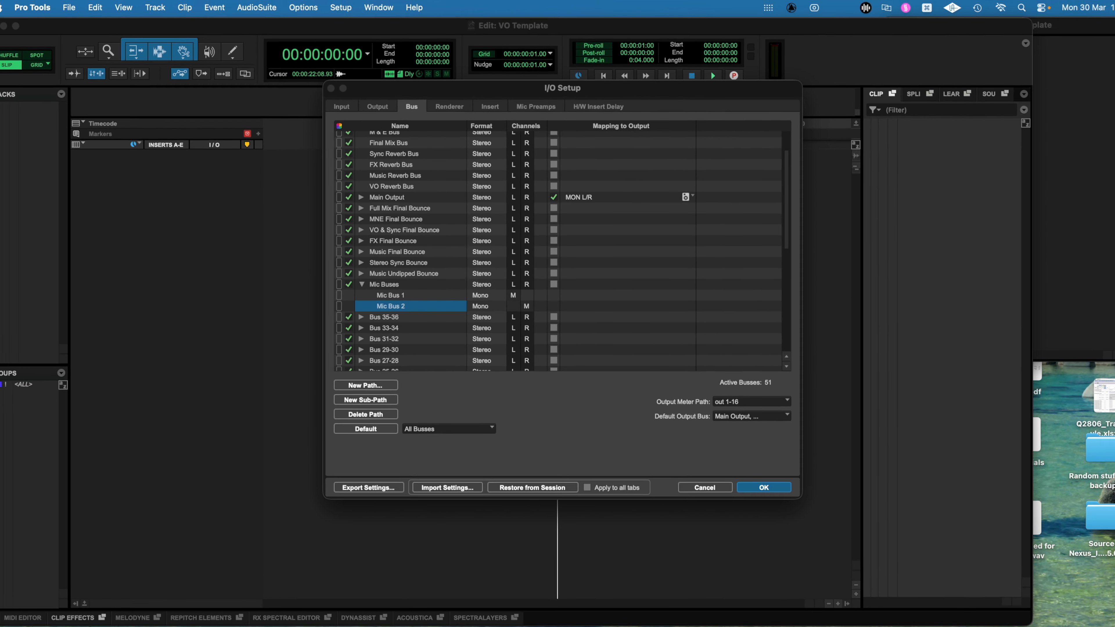
pyautogui.click(802, 536)
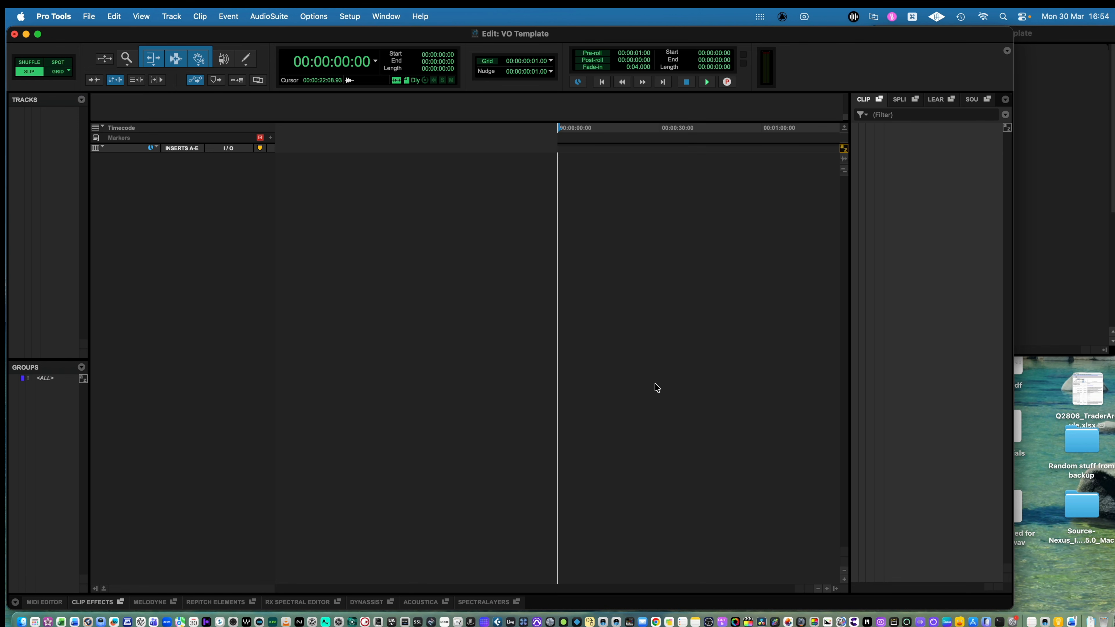
# Step: Check whether Delay Compensation is enabled for the session
pyautogui.click(315, 18)
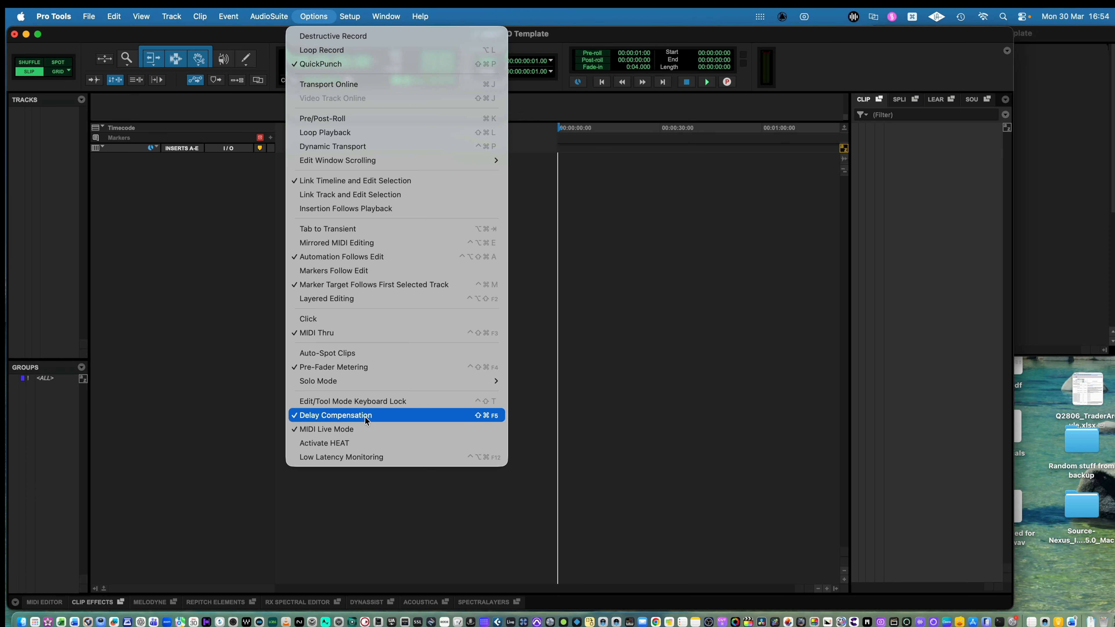
pyautogui.click(653, 365)
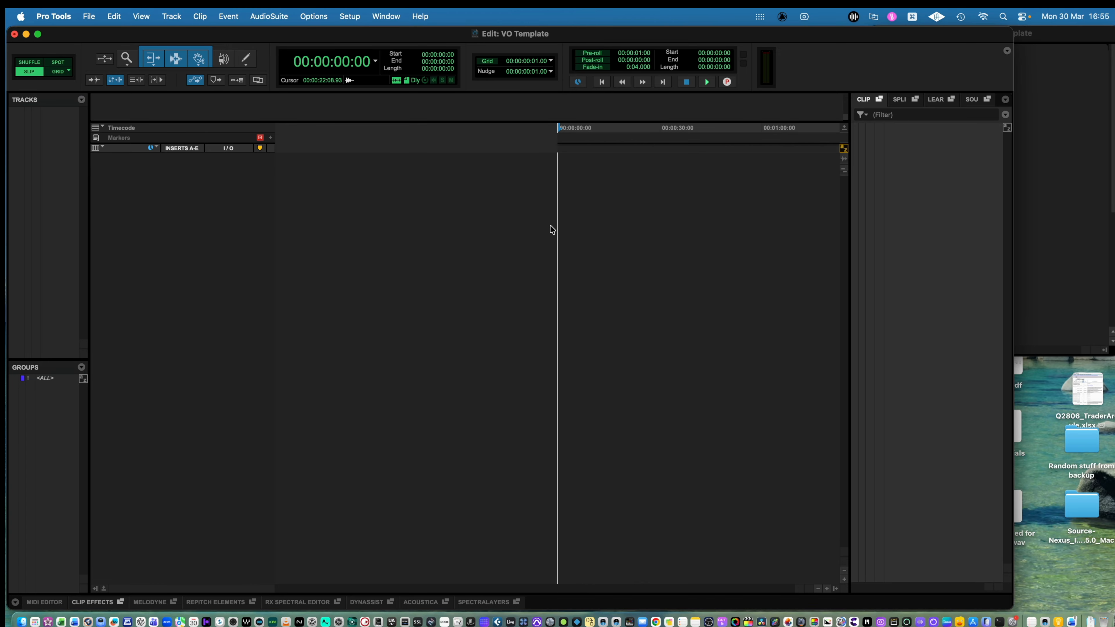
# Step: Start creating new tracks and define a mono Aux Input in samples named "Mic Input"
pyautogui.press('shift+super+n')
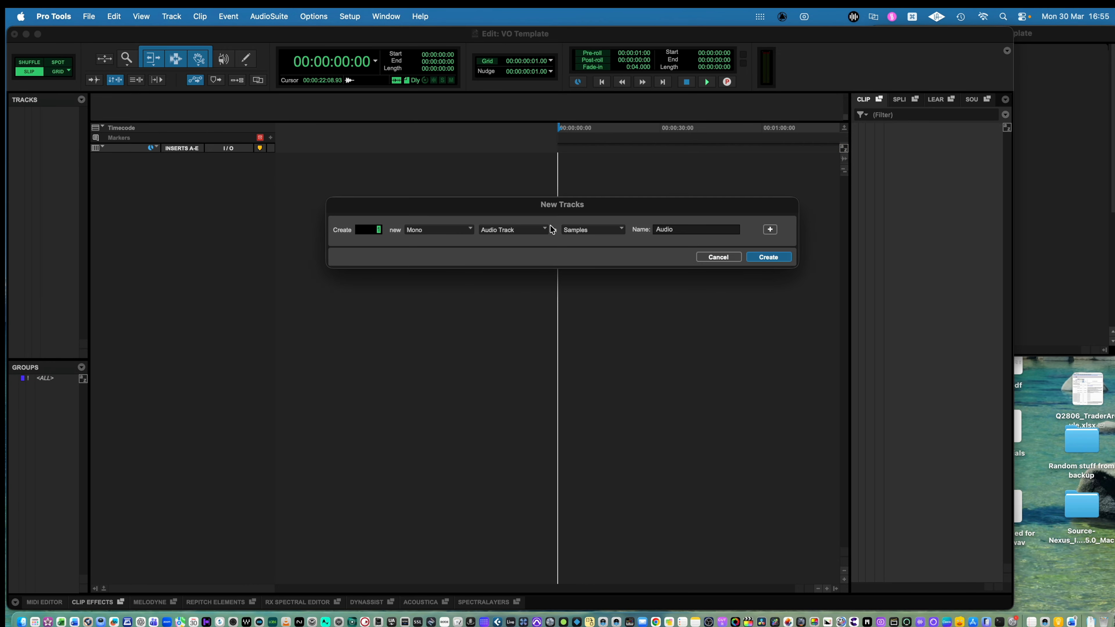
pyautogui.click(166, 18)
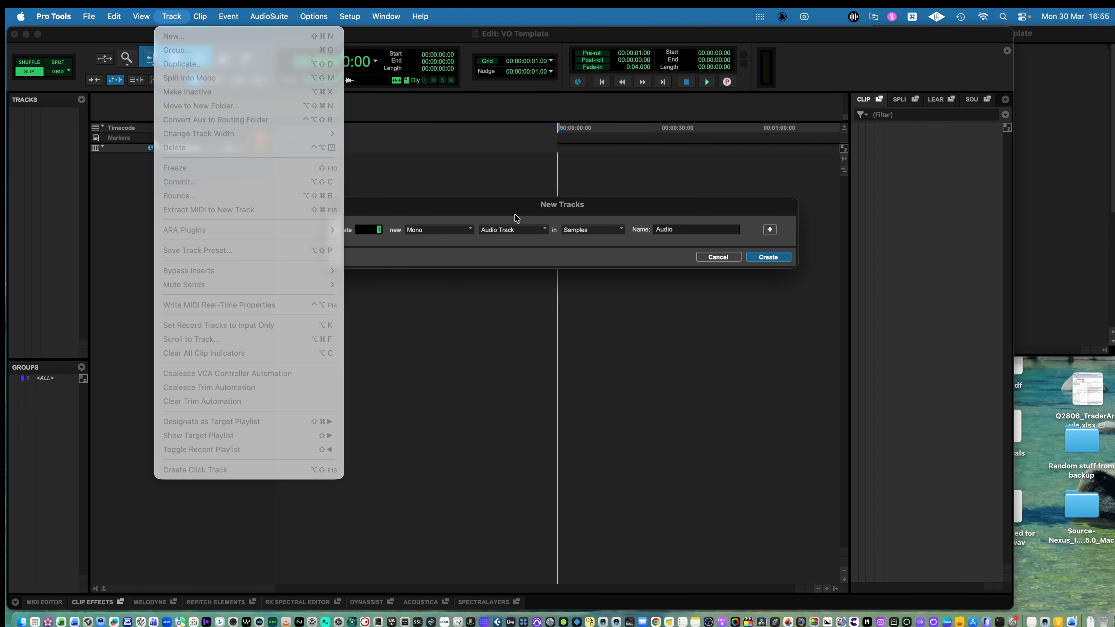
pyautogui.click(605, 222)
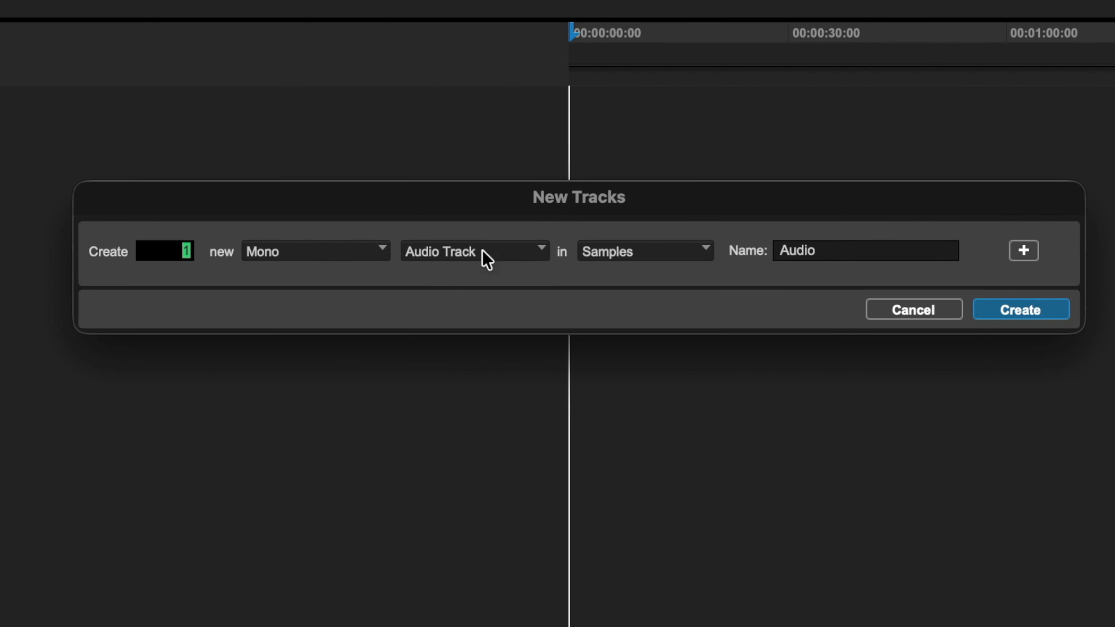
pyautogui.click(531, 253)
pyautogui.click(523, 276)
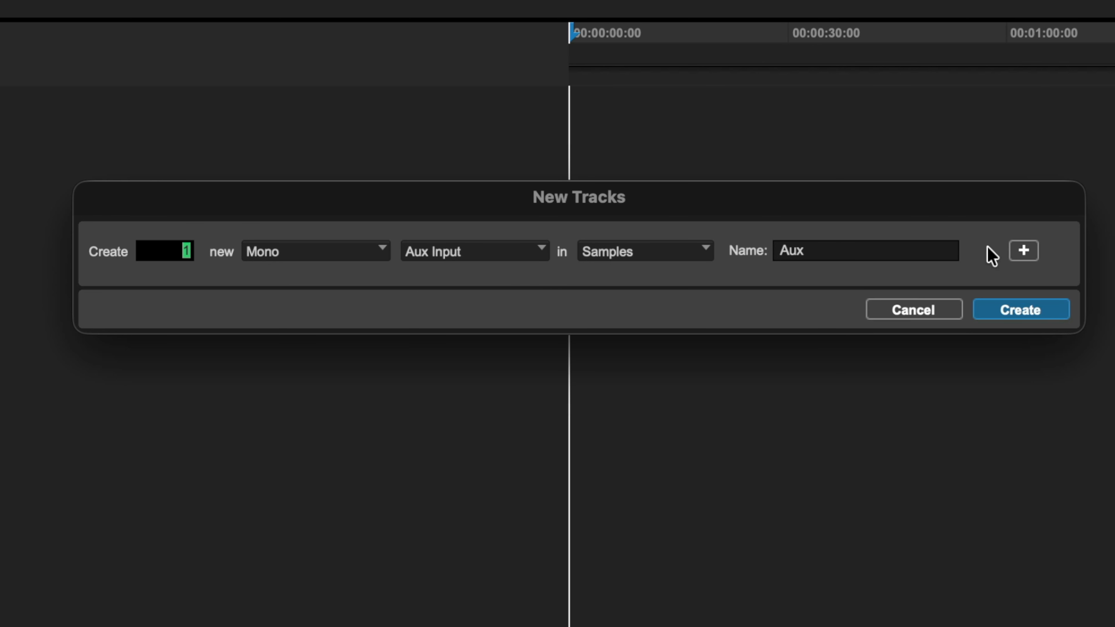
pyautogui.click(854, 256)
pyautogui.doubleClick(854, 256)
pyautogui.write('Mic Input')
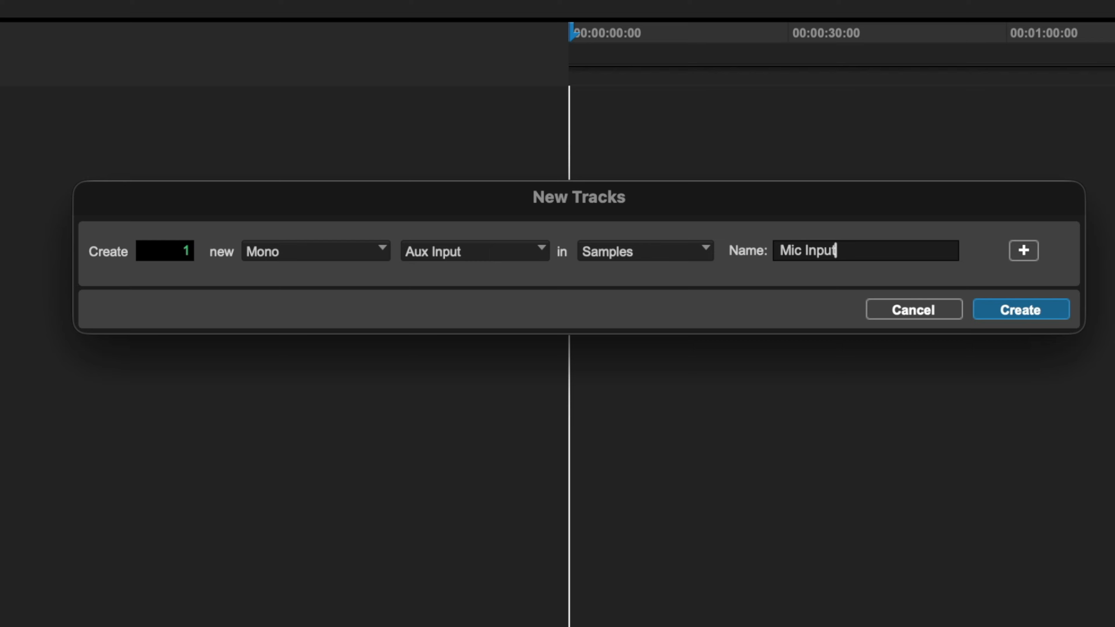
# Step: Add a mono audio track named "Mic REC" to the new track list and create both tracks
pyautogui.click(1028, 255)
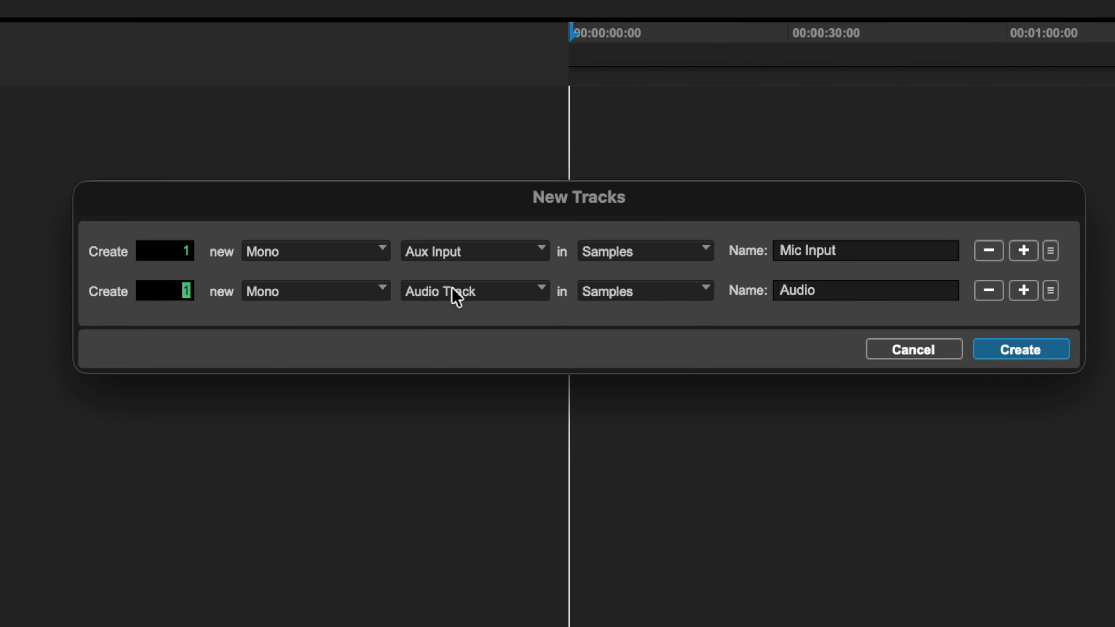
pyautogui.press('Tab')
pyautogui.write('Mic rec')
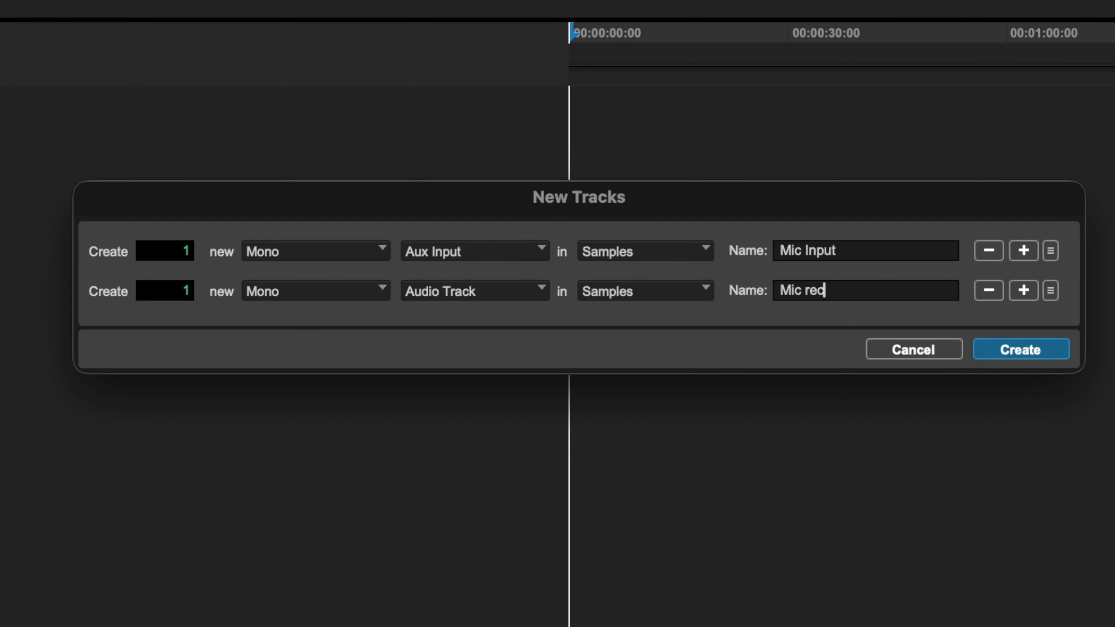
pyautogui.press('BackSpace')
pyautogui.press('BackSpace')
pyautogui.press('BackSpace')
pyautogui.write('R')
pyautogui.click(1031, 351)
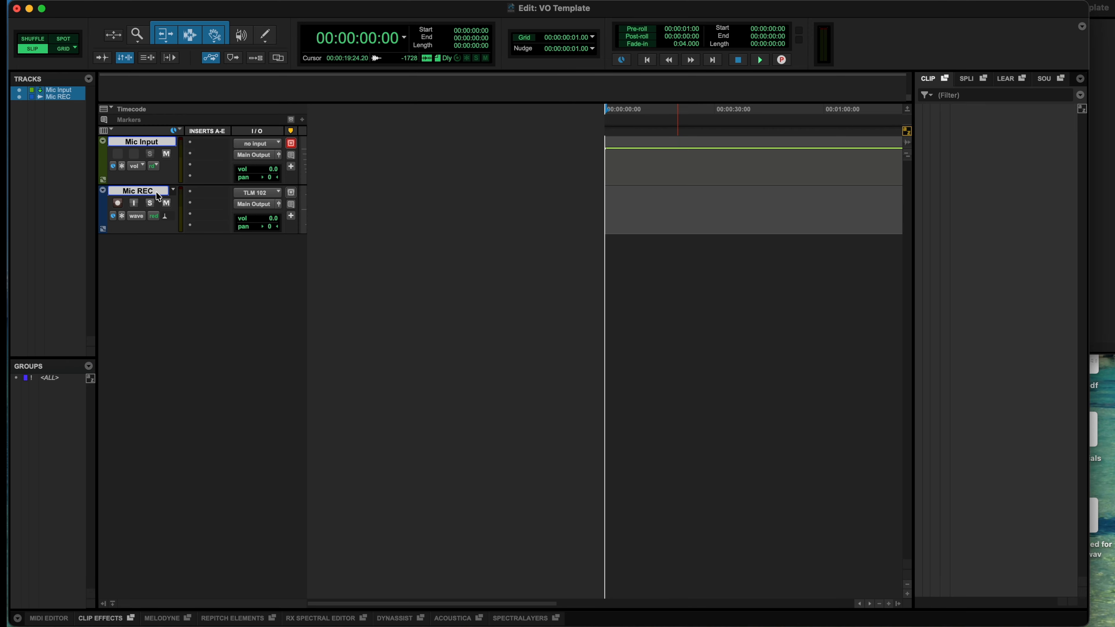
# Step: Increase the heights of the Mic Input and Mic REC tracks
pyautogui.moveTo(160, 184); pyautogui.dragTo(163, 207)
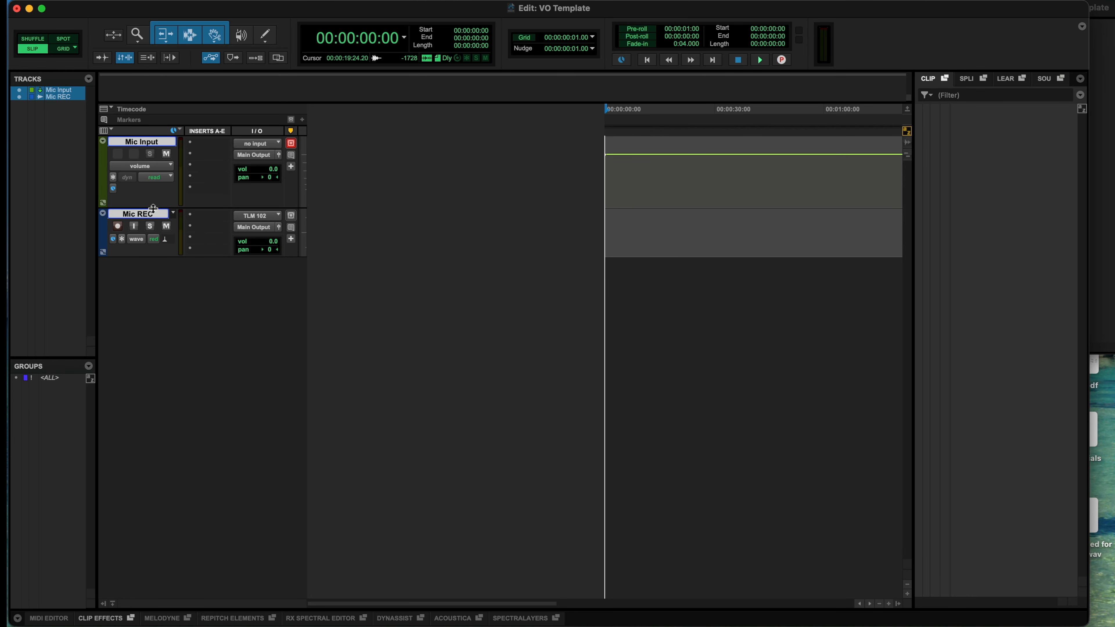
pyautogui.moveTo(155, 254); pyautogui.dragTo(166, 331)
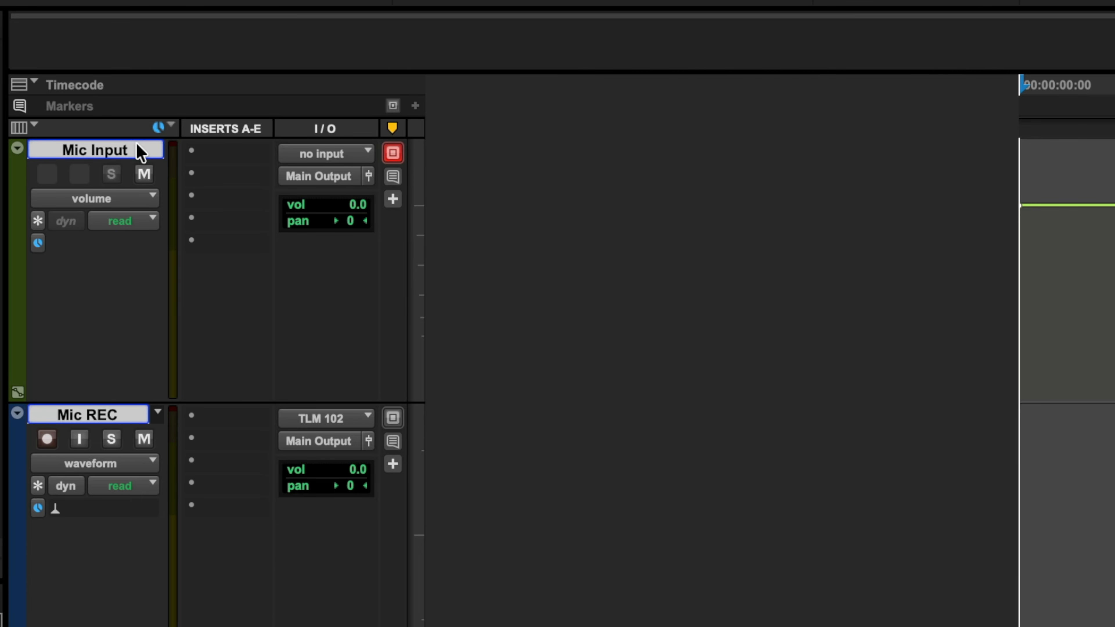
# Step: Set the Mic Input track's input to TLM 103 and its output to Mic Bus 1
pyautogui.click(319, 176)
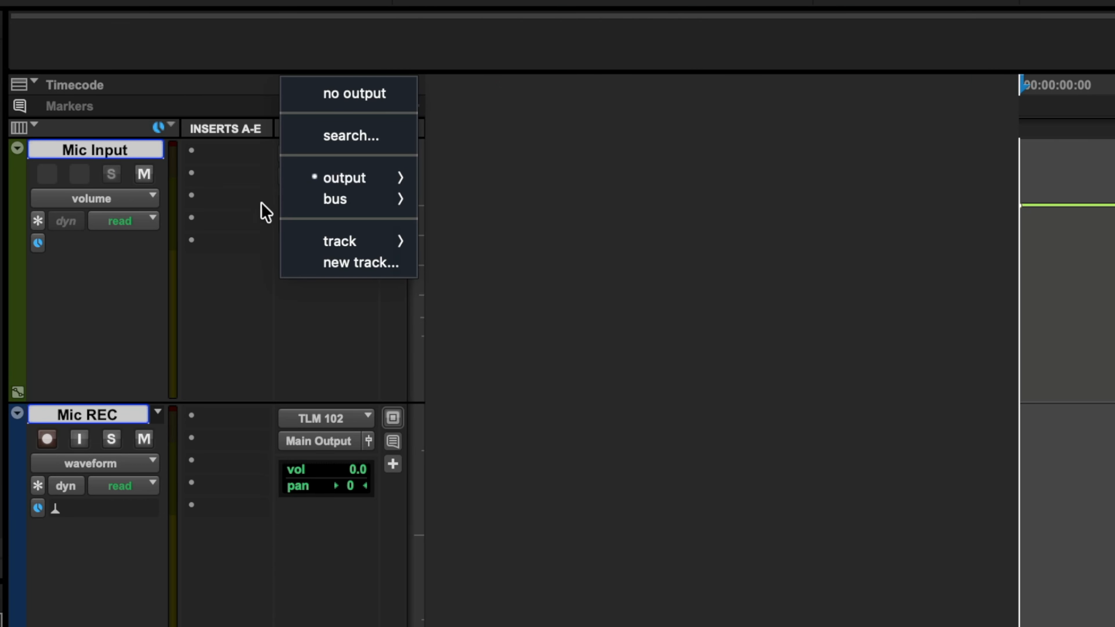
pyautogui.click(235, 230)
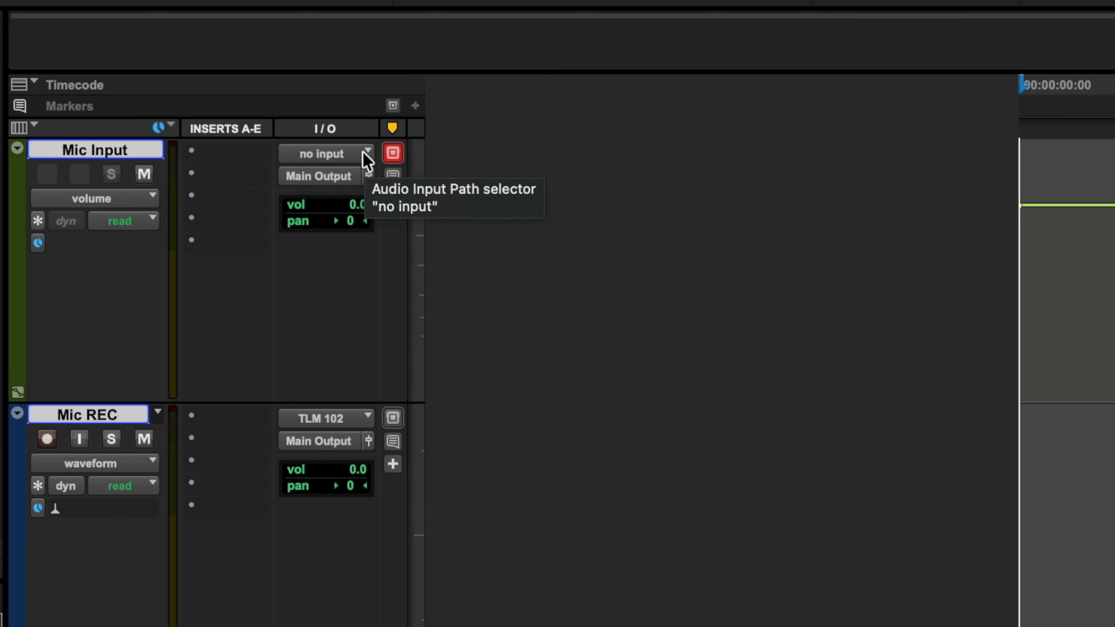
pyautogui.click(369, 154)
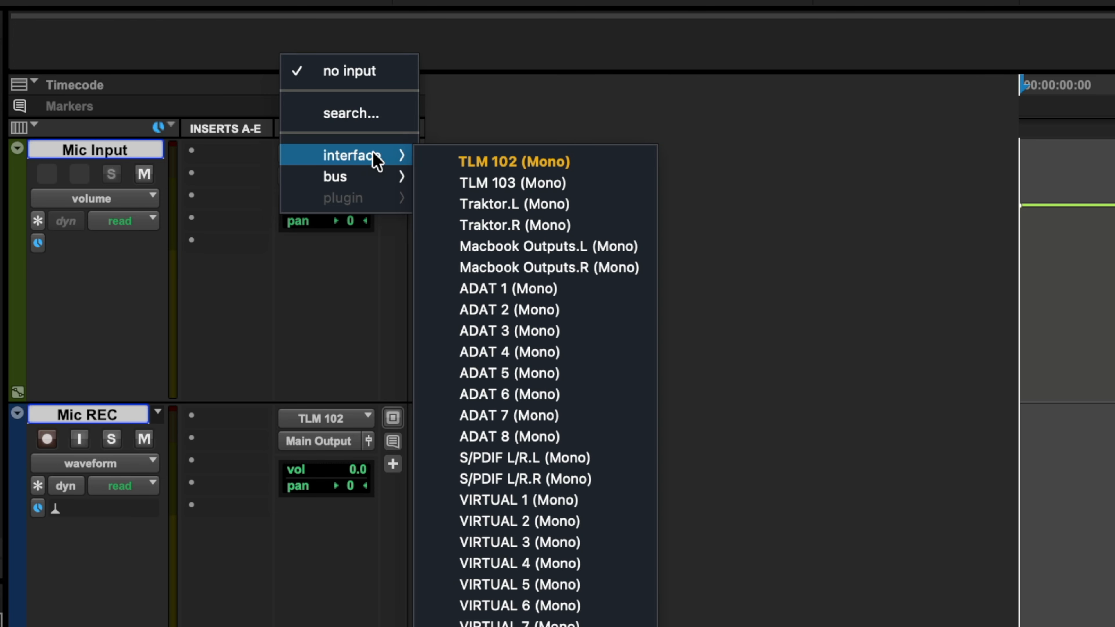
pyautogui.click(510, 182)
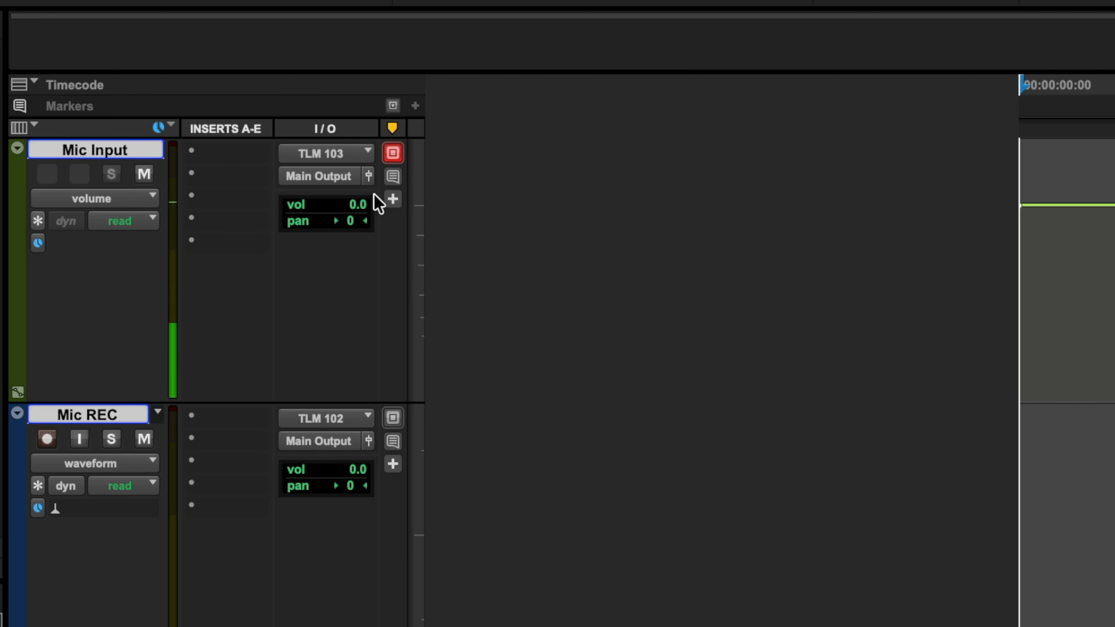
pyautogui.click(318, 178)
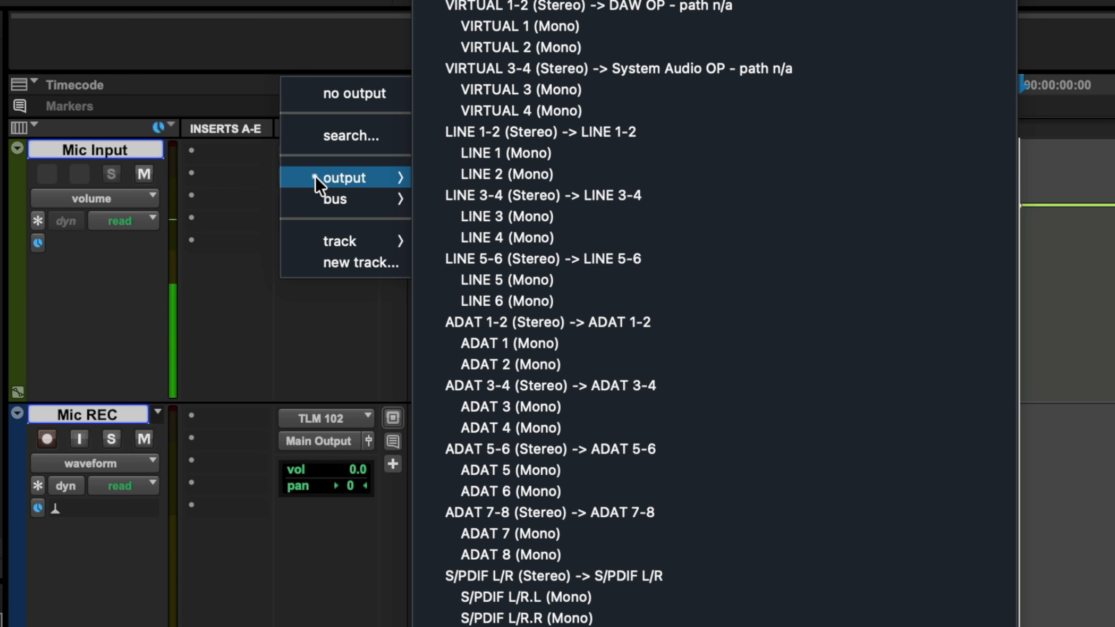
pyautogui.moveTo(325, 202)
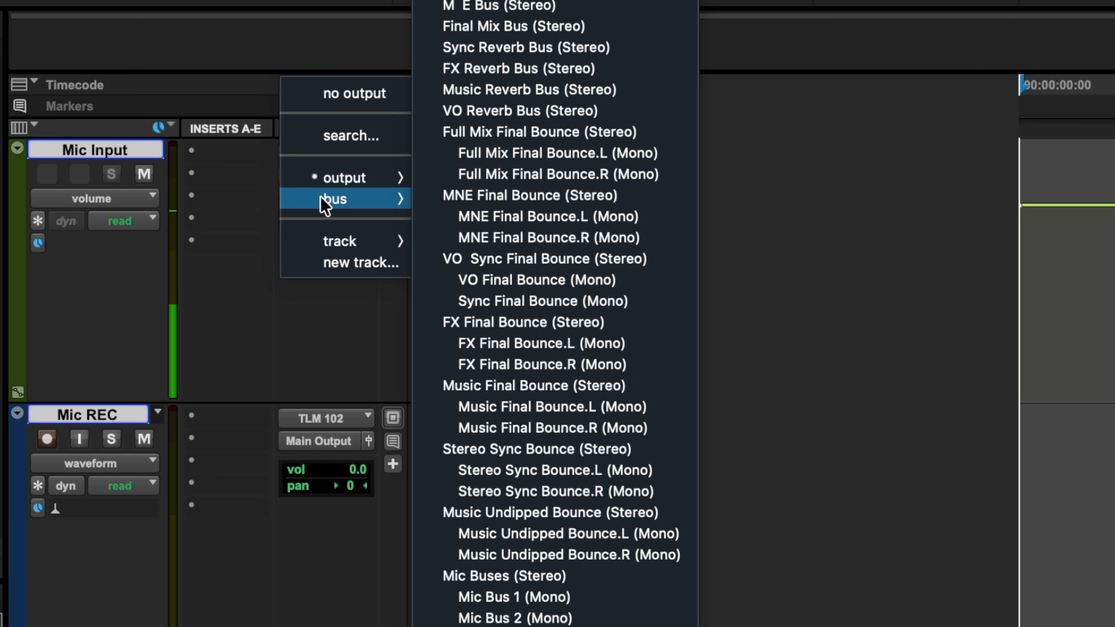
pyautogui.click(566, 602)
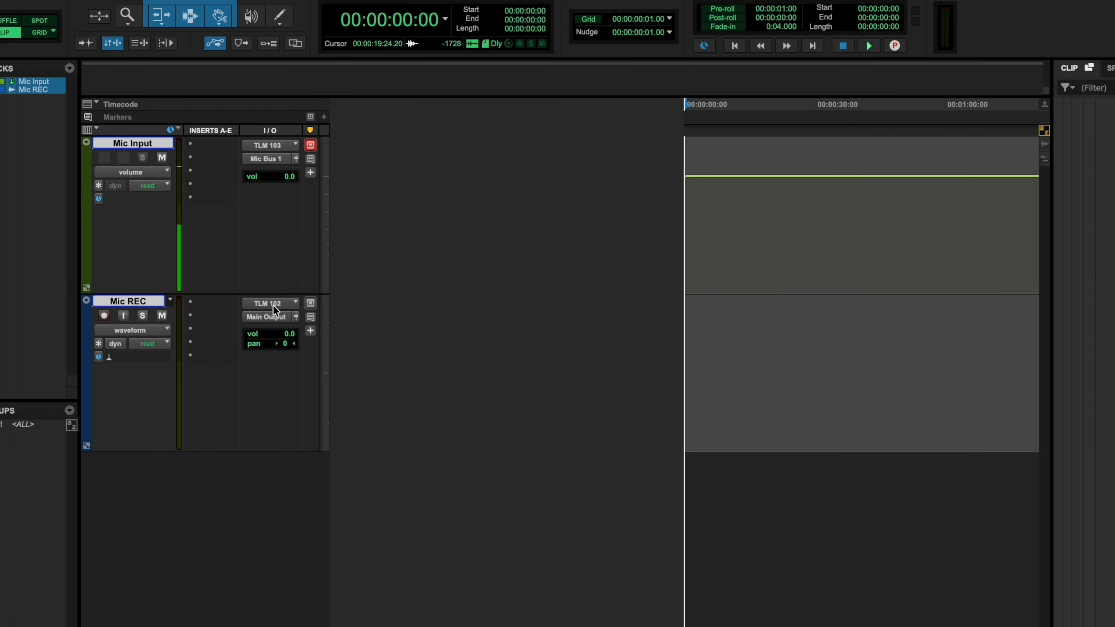
# Step: Set the Mic REC track's input to the mono bus Mic Bus 1
pyautogui.click(263, 281)
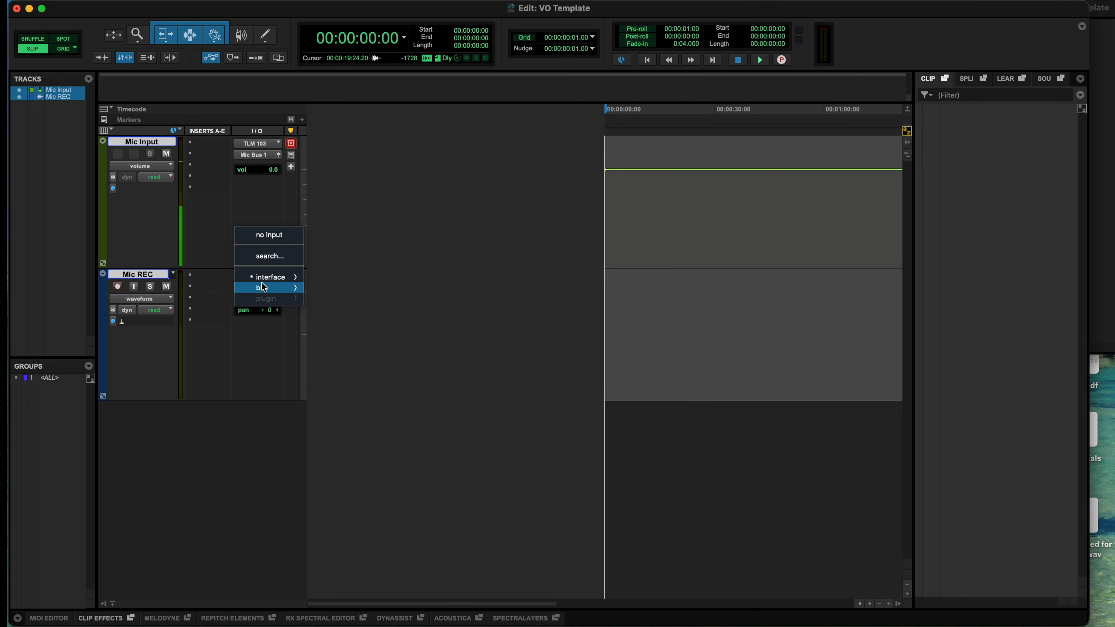
pyautogui.moveTo(267, 290)
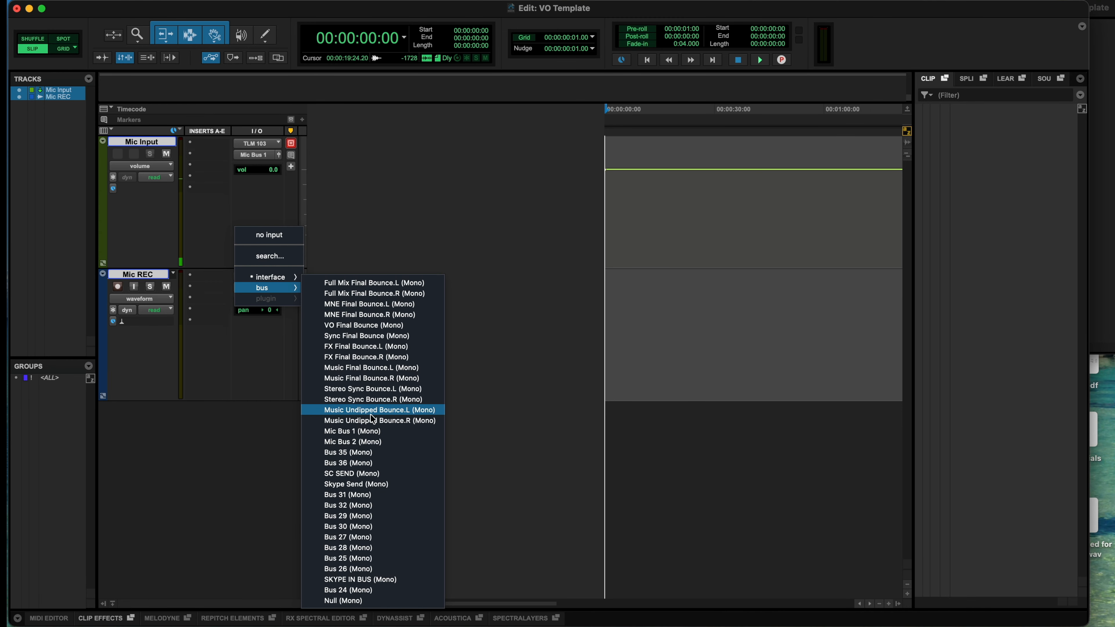
pyautogui.click(370, 431)
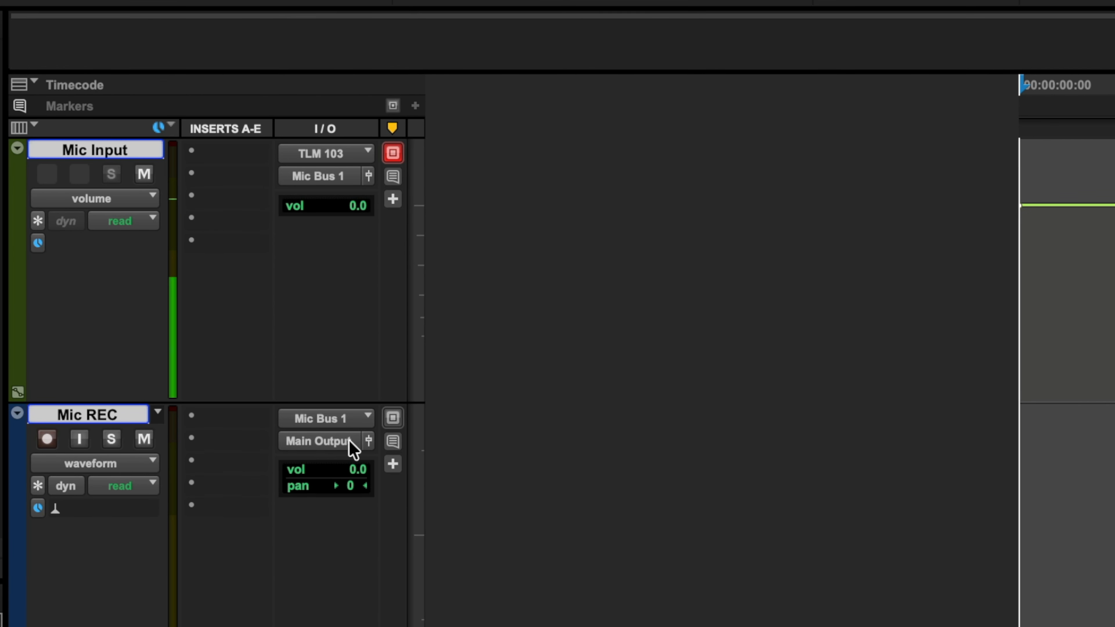
# Step: Insert RX 10 Voice De-noise (mono) in the Mic Input track's first insert slot and close the plug-in window
pyautogui.click(191, 154)
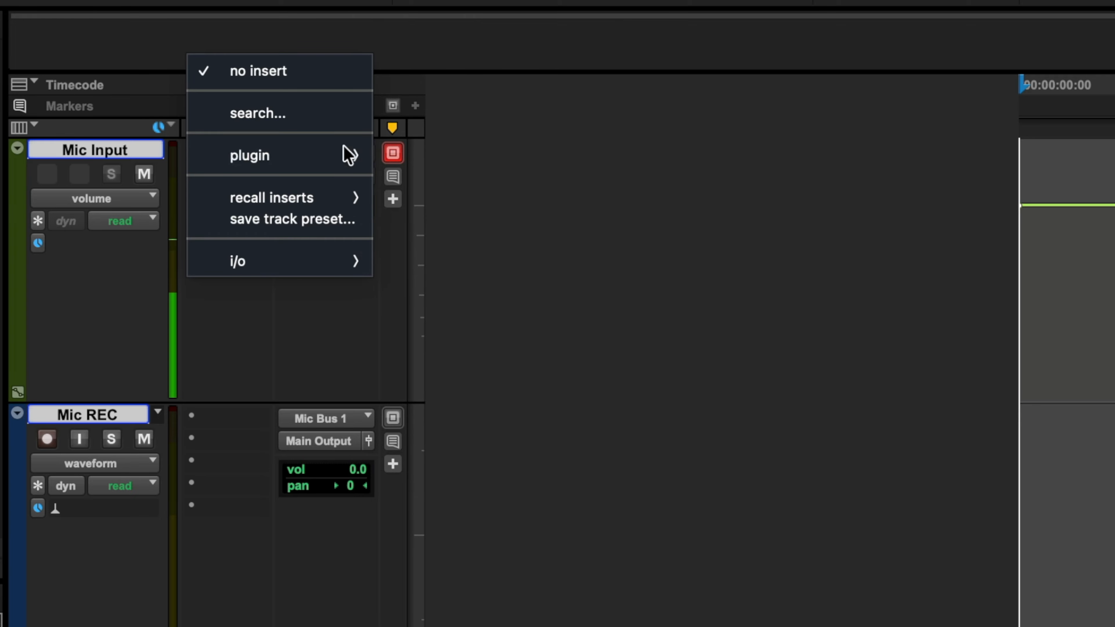
pyautogui.moveTo(534, 70)
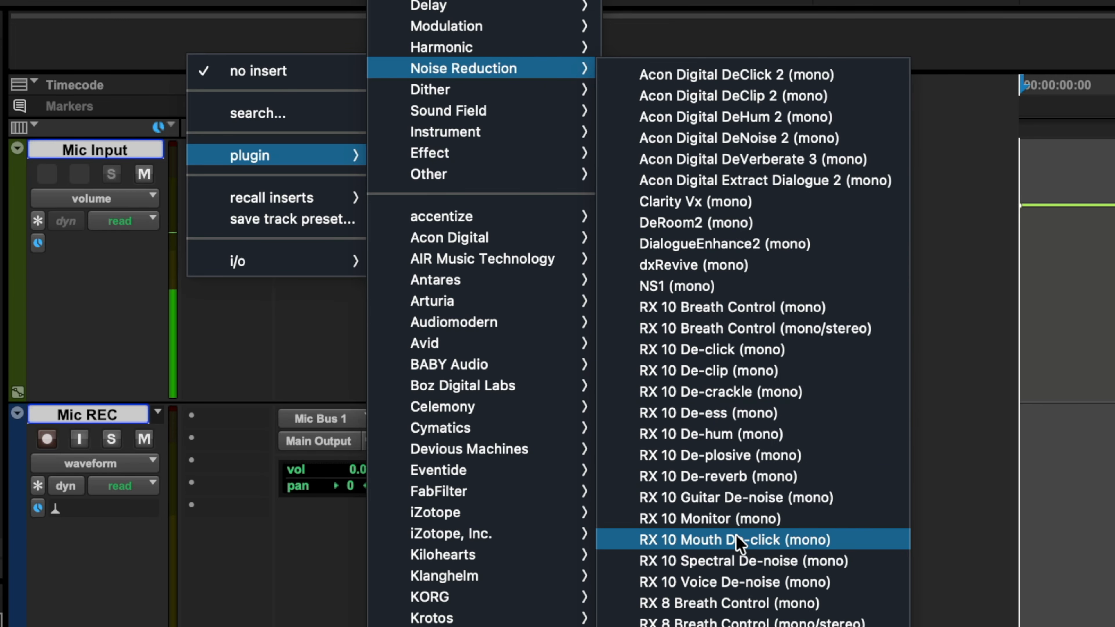
pyautogui.click(784, 590)
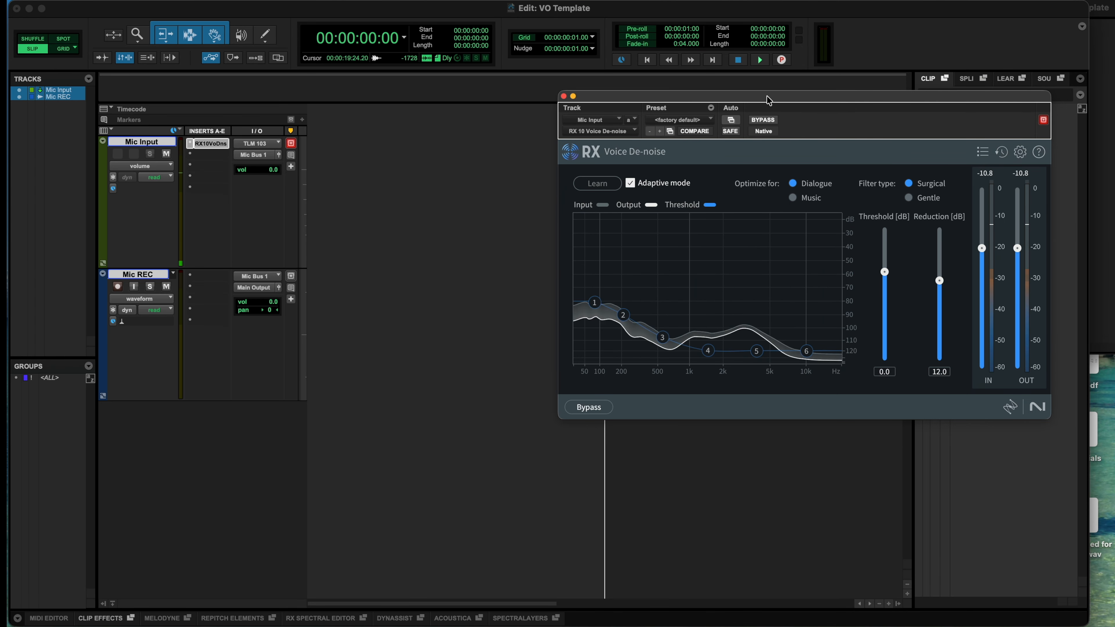
pyautogui.moveTo(791, 160); pyautogui.dragTo(609, 180)
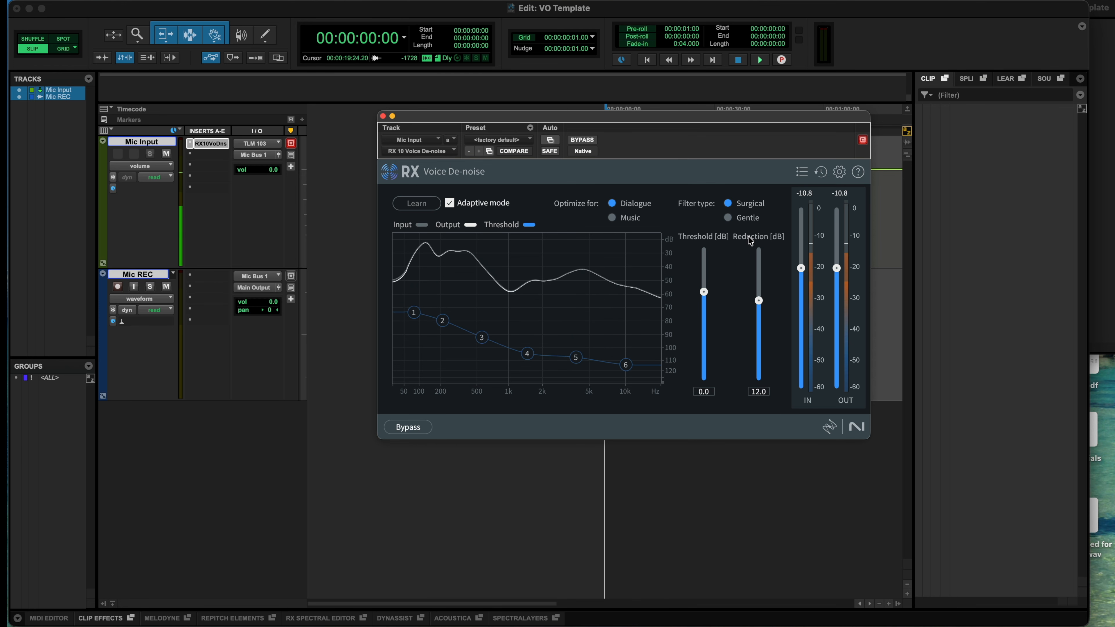
pyautogui.click(382, 116)
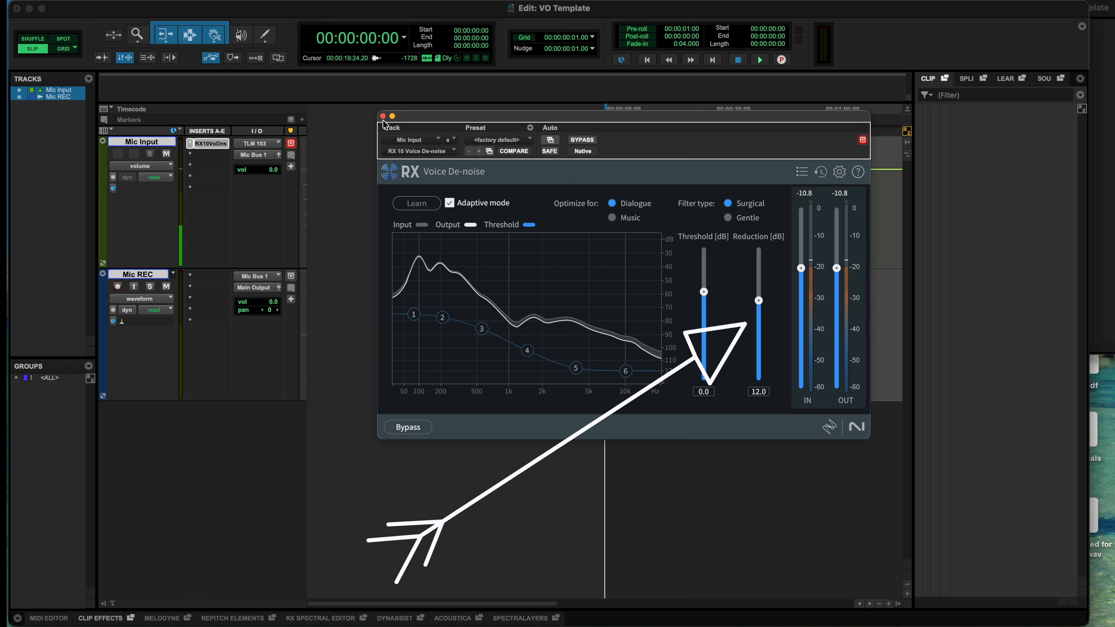
pyautogui.click(383, 116)
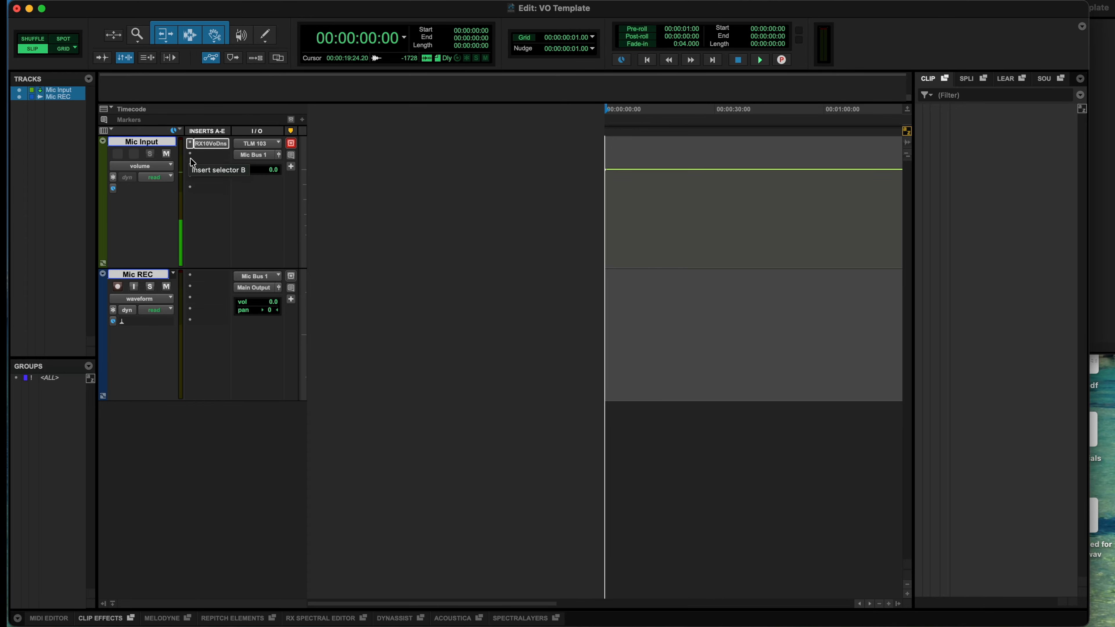
# Step: Insert EQ3 1-Band (mono) in the Mic Input track's second insert slot
pyautogui.click(190, 160)
pyautogui.moveTo(233, 155)
pyautogui.moveTo(351, 29)
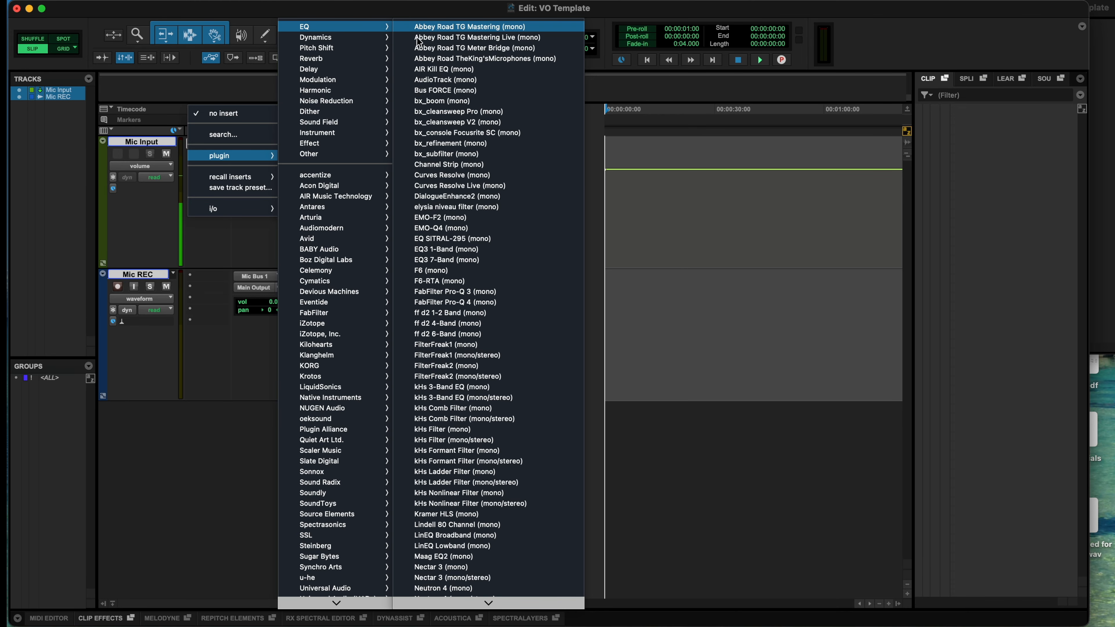
pyautogui.click(476, 251)
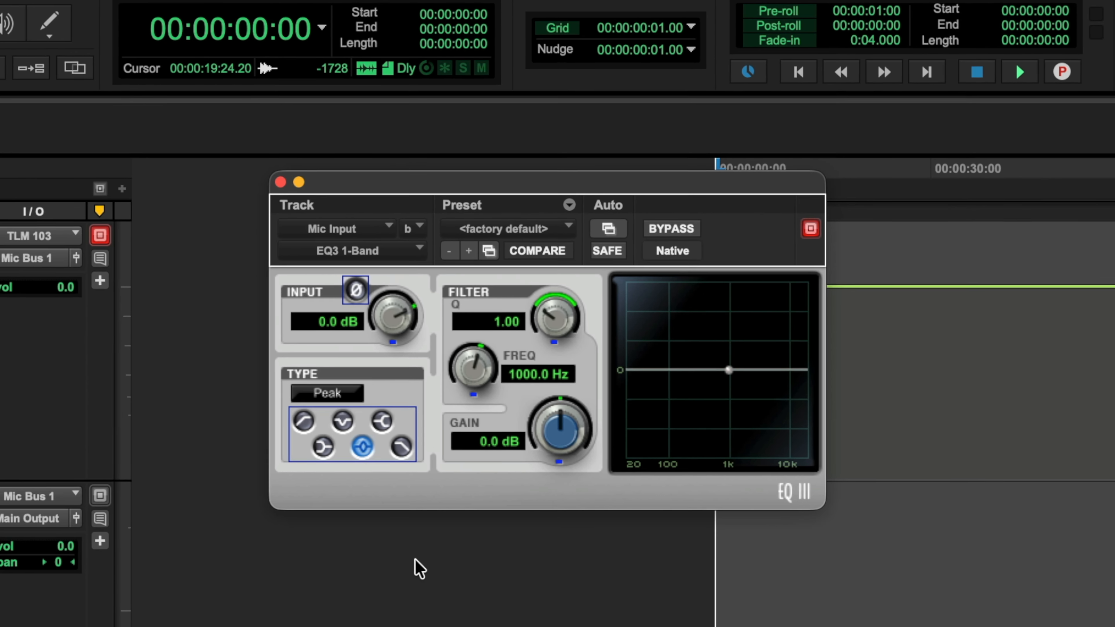
# Step: Set the EQ3 1-Band on Mic Input to a High-Pass filter with a frequency of about 70 Hz
pyautogui.click(300, 427)
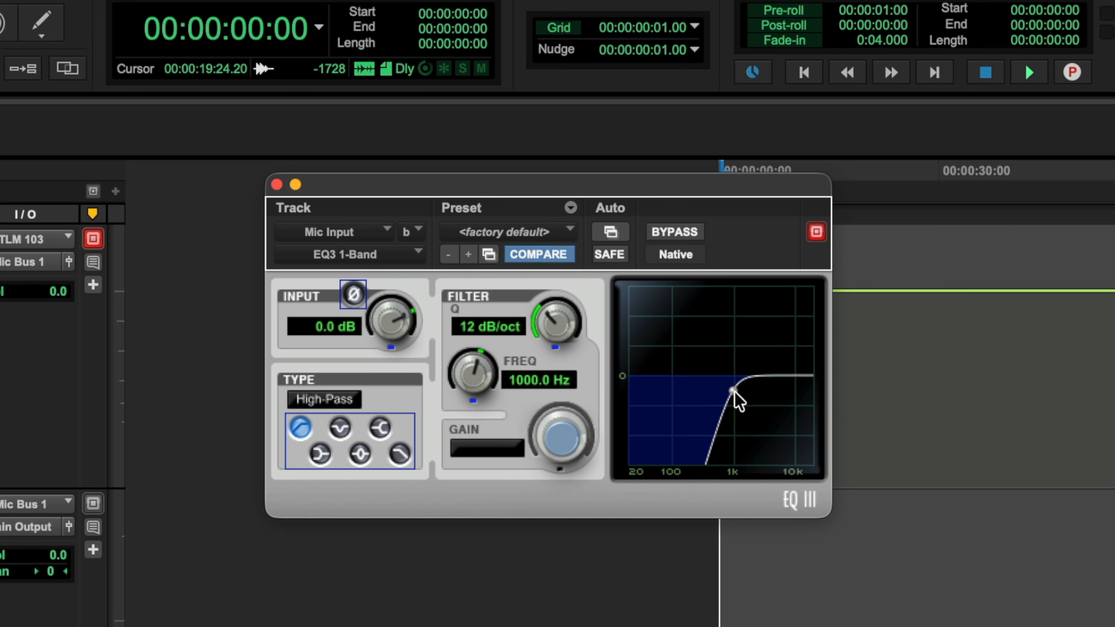
pyautogui.moveTo(735, 392); pyautogui.dragTo(666, 398)
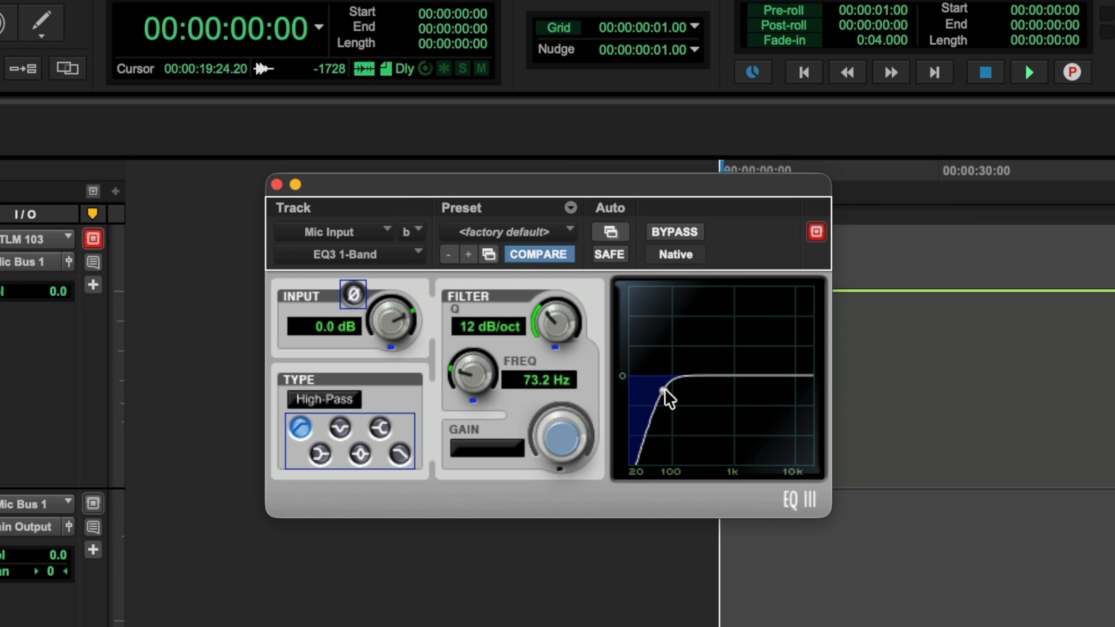
pyautogui.moveTo(664, 390); pyautogui.dragTo(661, 389)
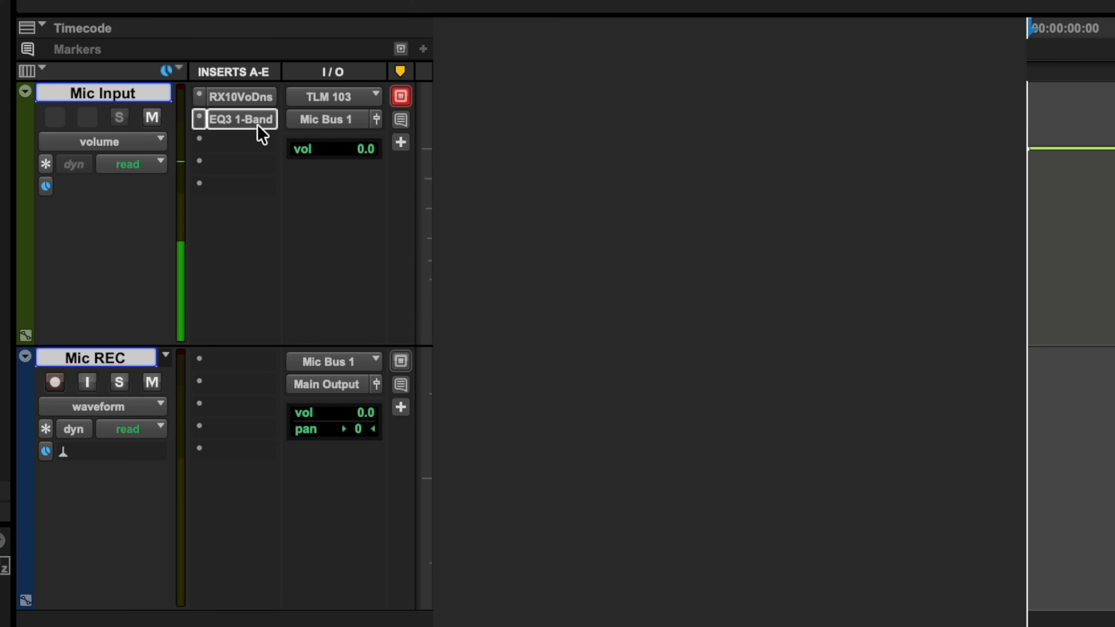
# Step: Record-enable the Mic REC track and place the edit cursor at 00:00:07:03 on its timeline
pyautogui.click(54, 383)
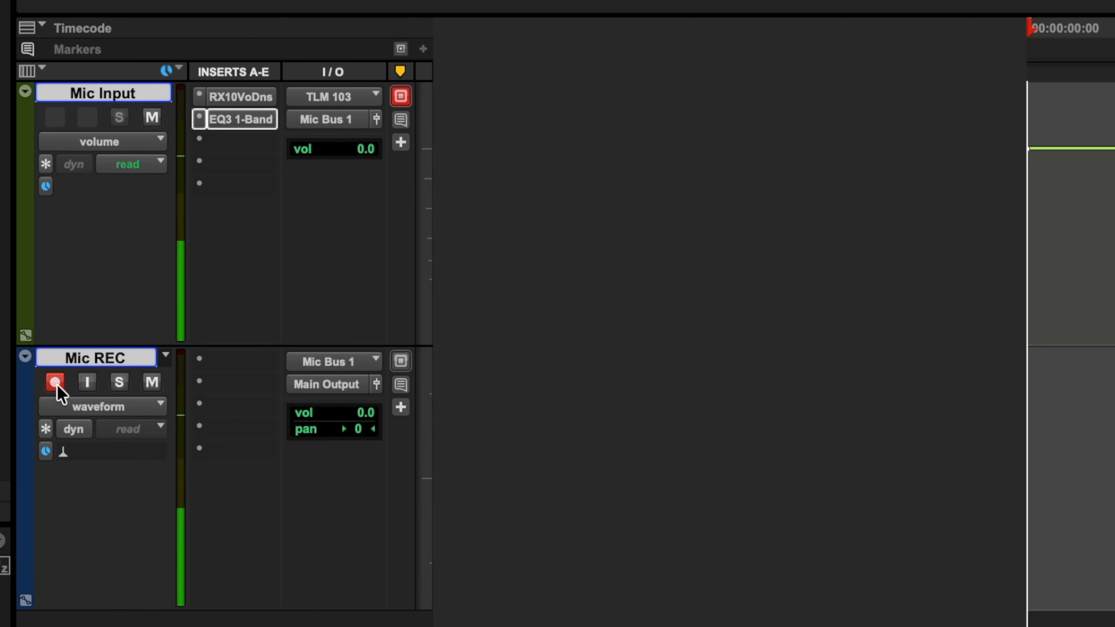
pyautogui.click(1079, 409)
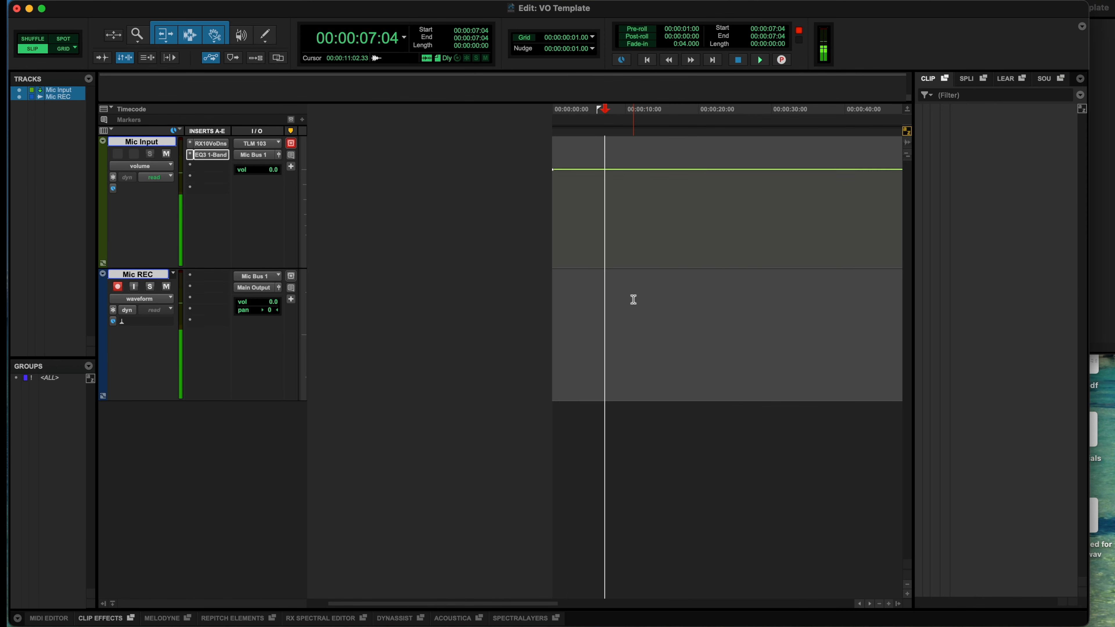
pyautogui.press('t')
pyautogui.press('t')
pyautogui.press('t')
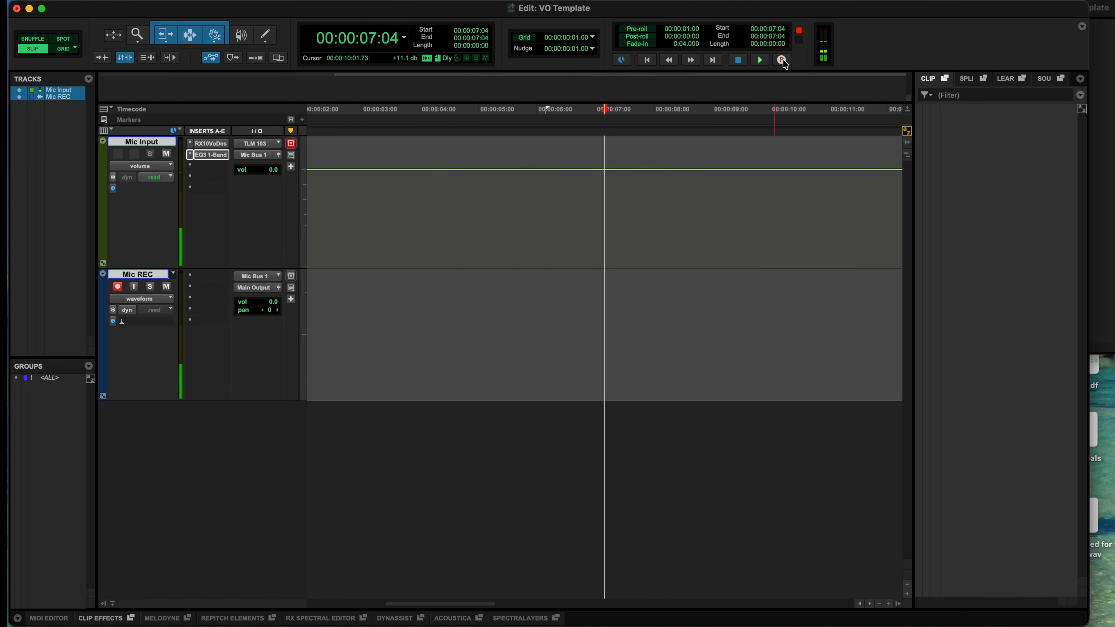
pyautogui.click(604, 298)
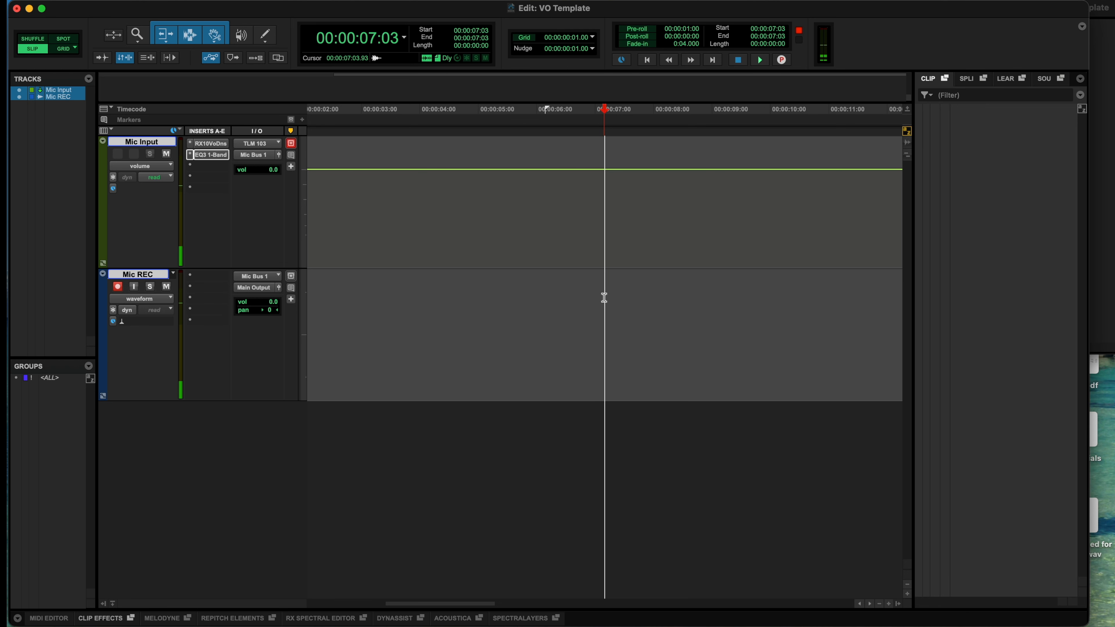
# Step: Record a voice take of about 13 seconds on Mic REC and trim the clip's start up to the first word
pyautogui.press('super+space')
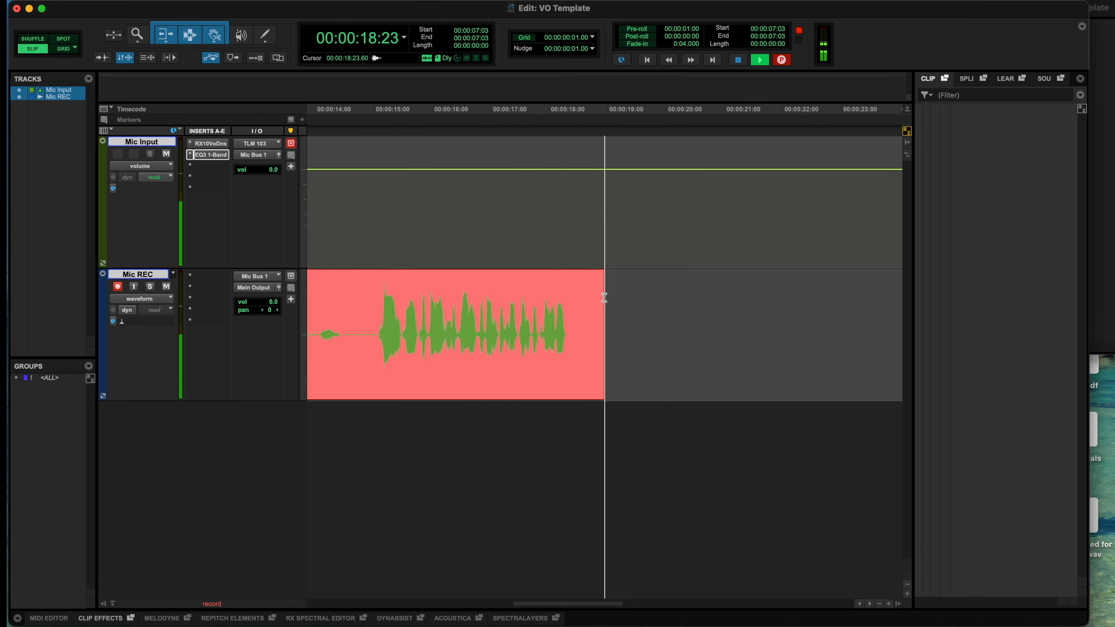
pyautogui.press('space')
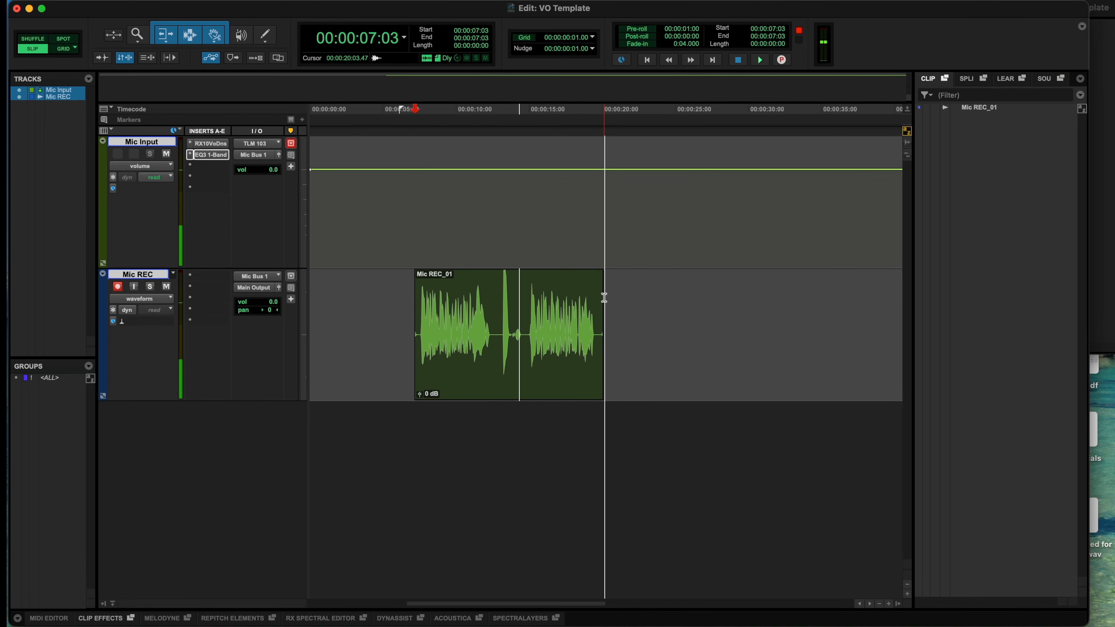
pyautogui.click(513, 331)
pyautogui.press('t')
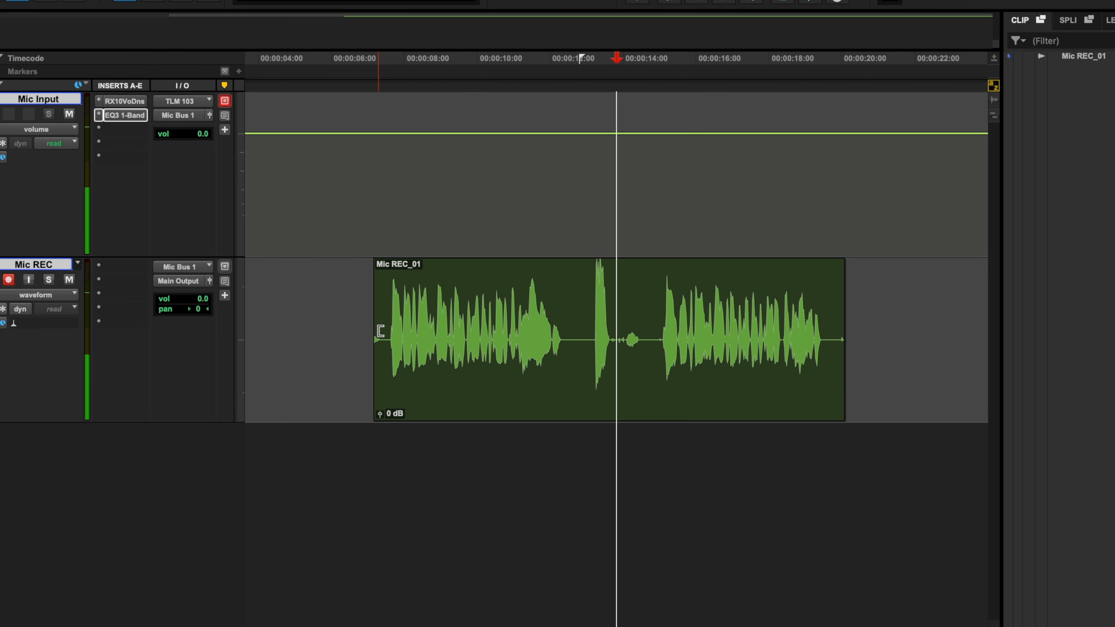
pyautogui.click(351, 320)
pyautogui.click(361, 322)
pyautogui.press('t')
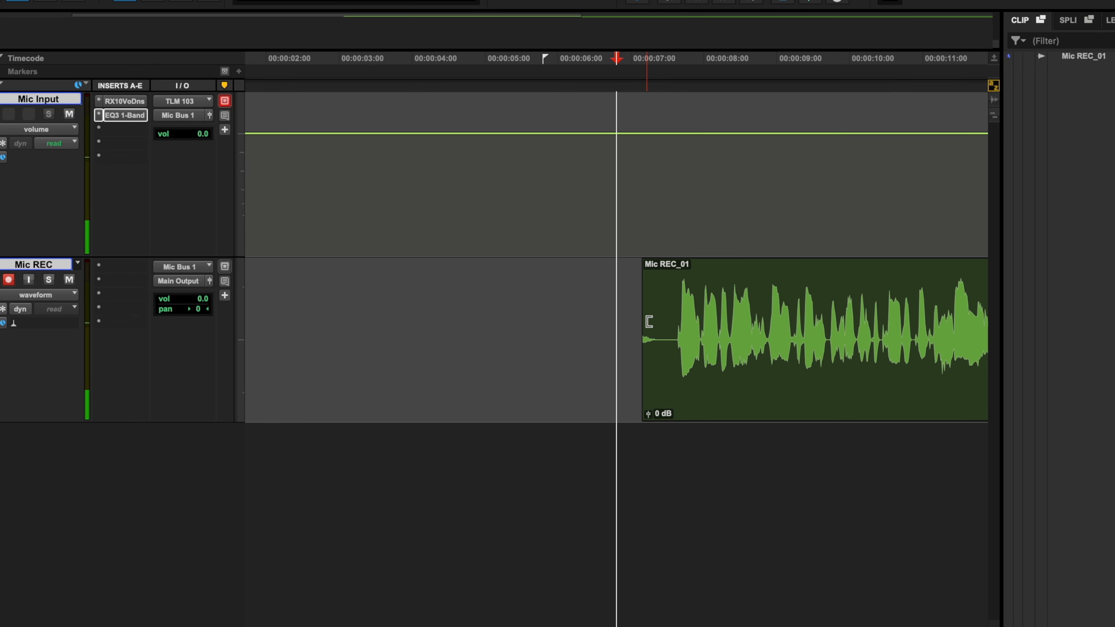
pyautogui.moveTo(649, 322); pyautogui.dragTo(680, 321)
pyautogui.press('r')
pyautogui.press('r')
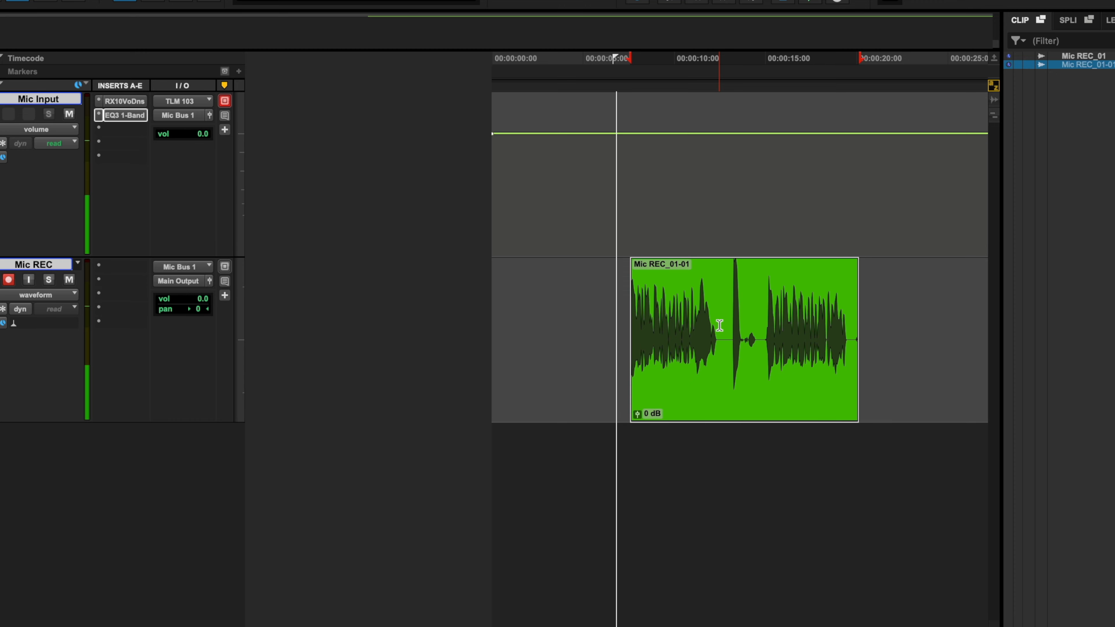
# Step: Delete the mistake between the two phrases in the Mic REC clip and move the second phrase earlier, leaving about a one-second gap
pyautogui.click(725, 308)
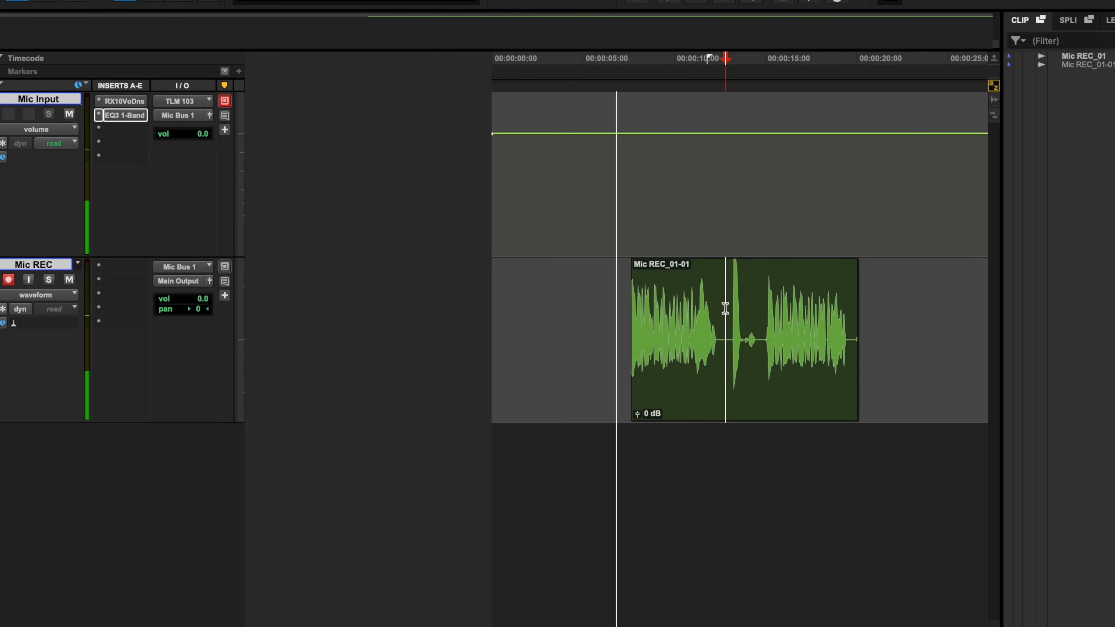
pyautogui.press('t')
pyautogui.press('t')
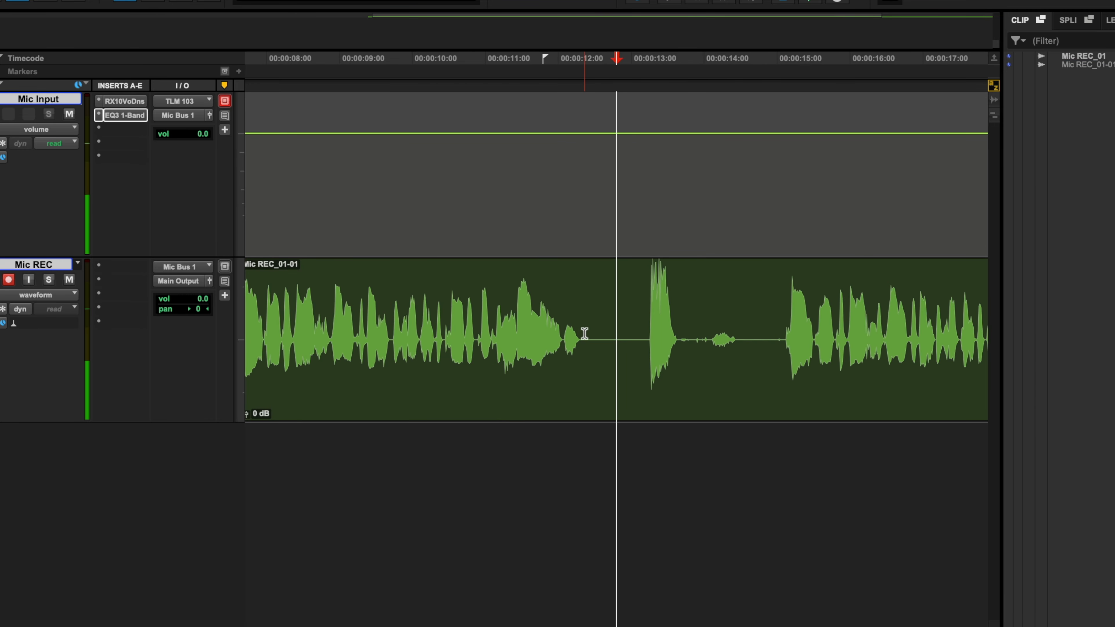
pyautogui.click(585, 324)
pyautogui.moveTo(723, 313); pyautogui.dragTo(782, 313)
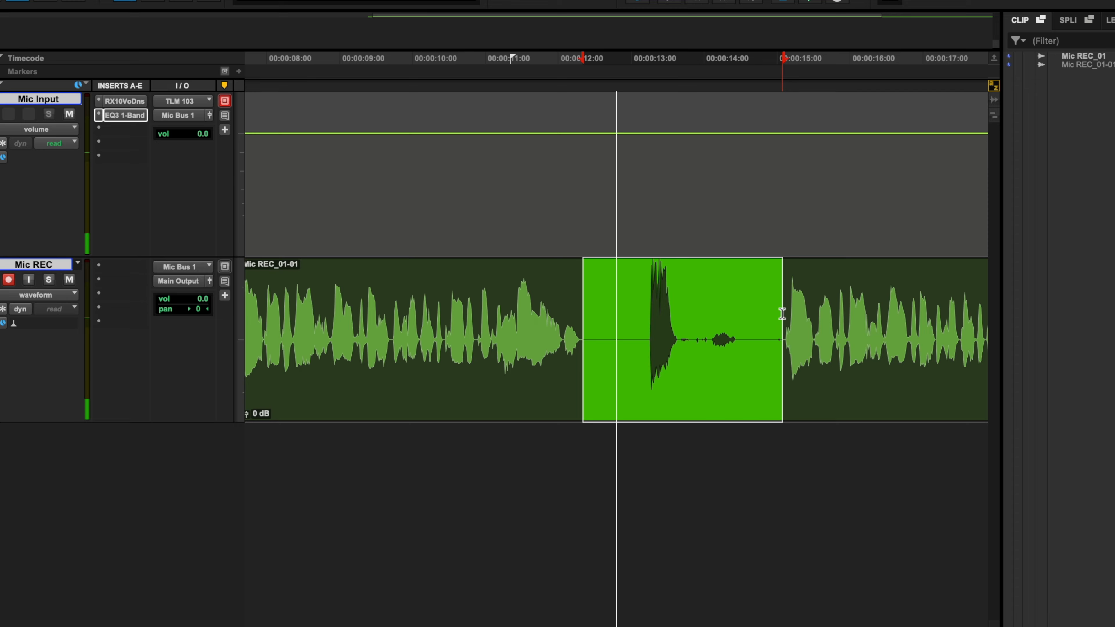
pyautogui.press('Delete')
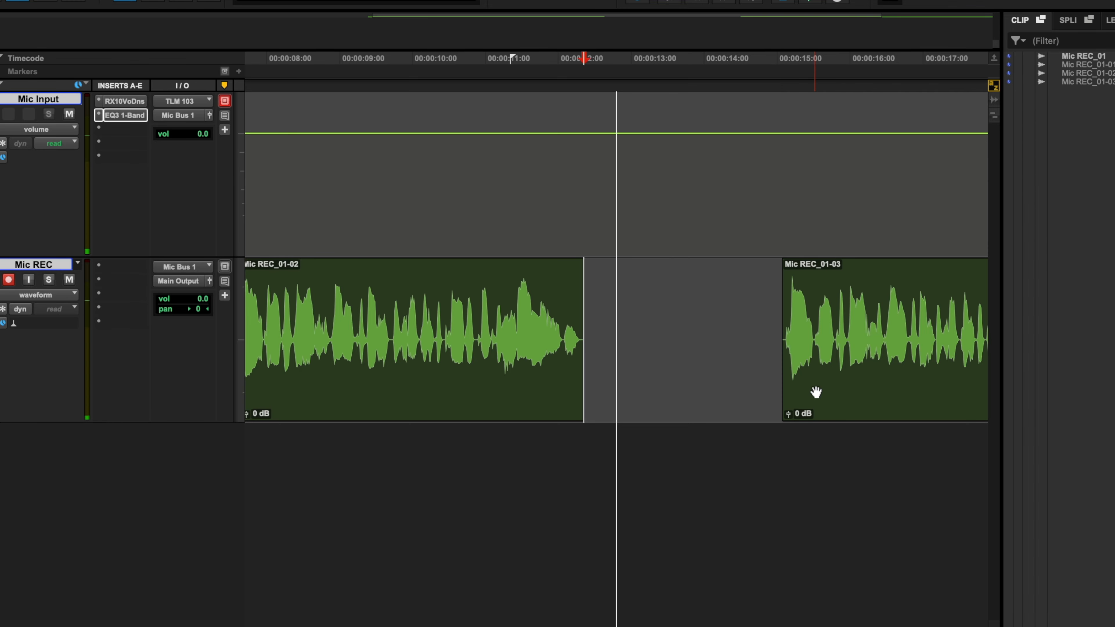
pyautogui.moveTo(815, 393); pyautogui.dragTo(719, 393)
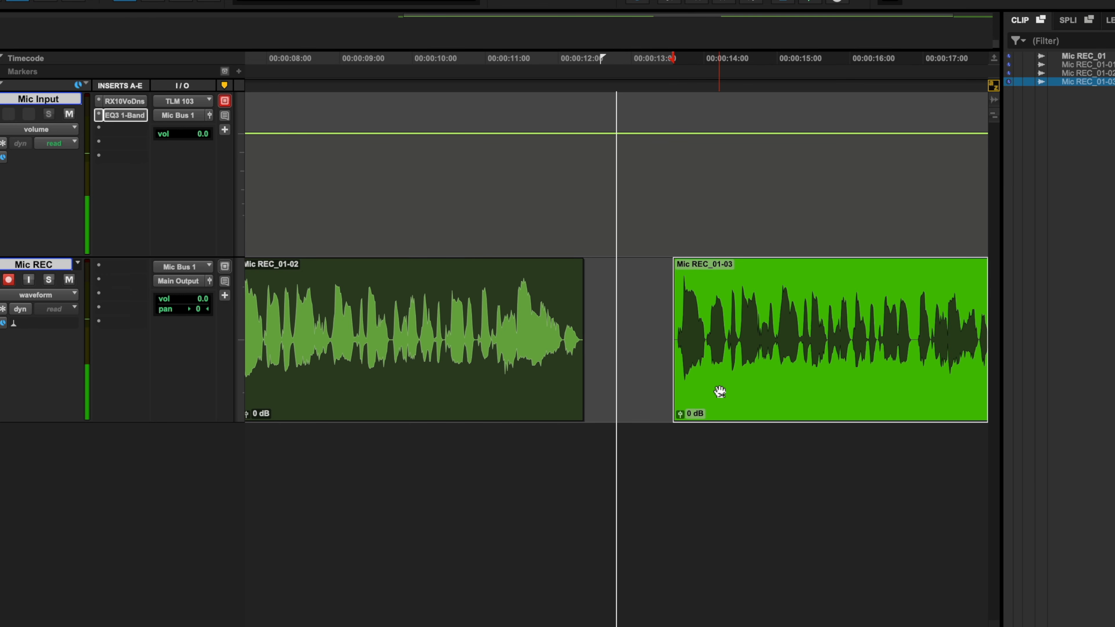
# Step: Trim the end of the second Mic REC clip back to its last word
pyautogui.press('r')
pyautogui.press('r')
pyautogui.click(693, 313)
pyautogui.press('t')
pyautogui.press('t')
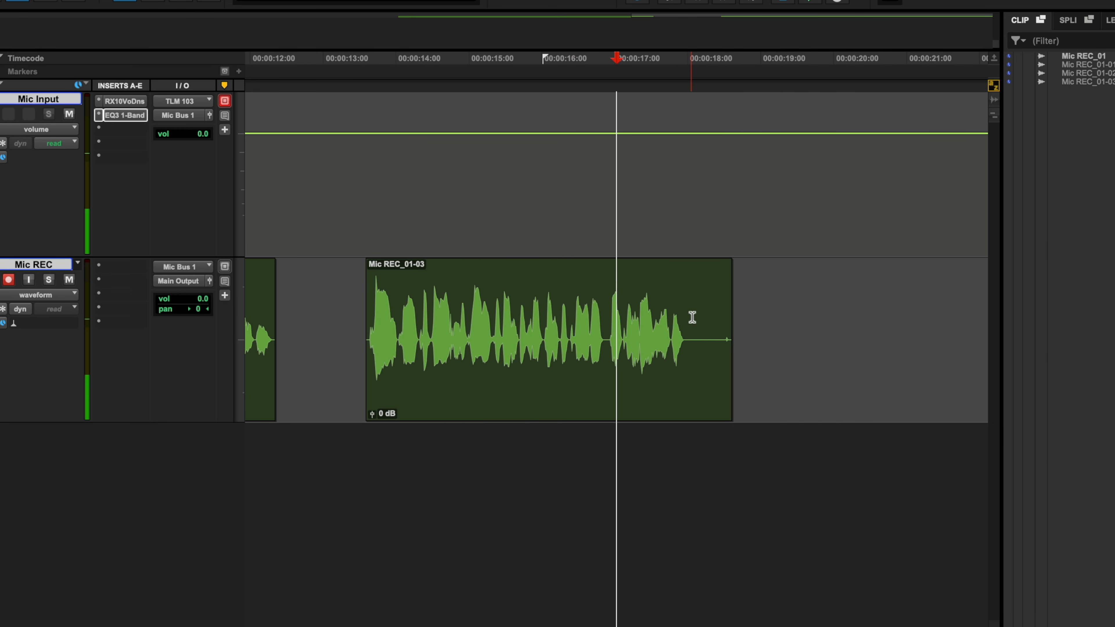
pyautogui.moveTo(735, 322); pyautogui.dragTo(686, 312)
pyautogui.press('r')
pyautogui.press('r')
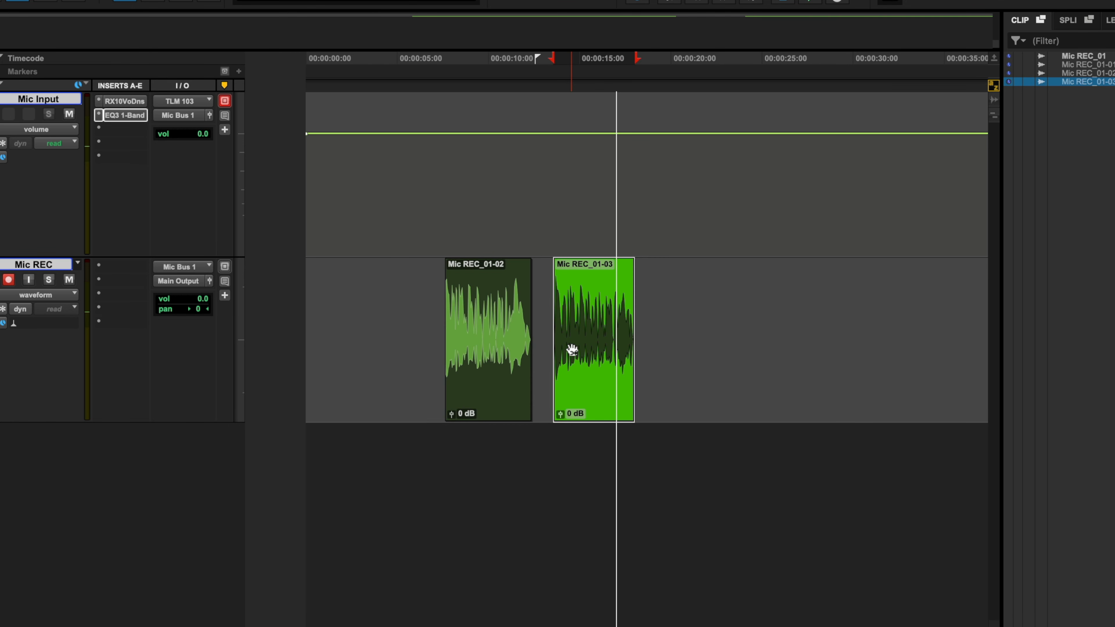
# Step: Consolidate the two Mic REC clips and the gap between them into one continuous clip
pyautogui.click(495, 401)
pyautogui.keyDown('shift'); pyautogui.click(584, 413); pyautogui.keyUp('shift')
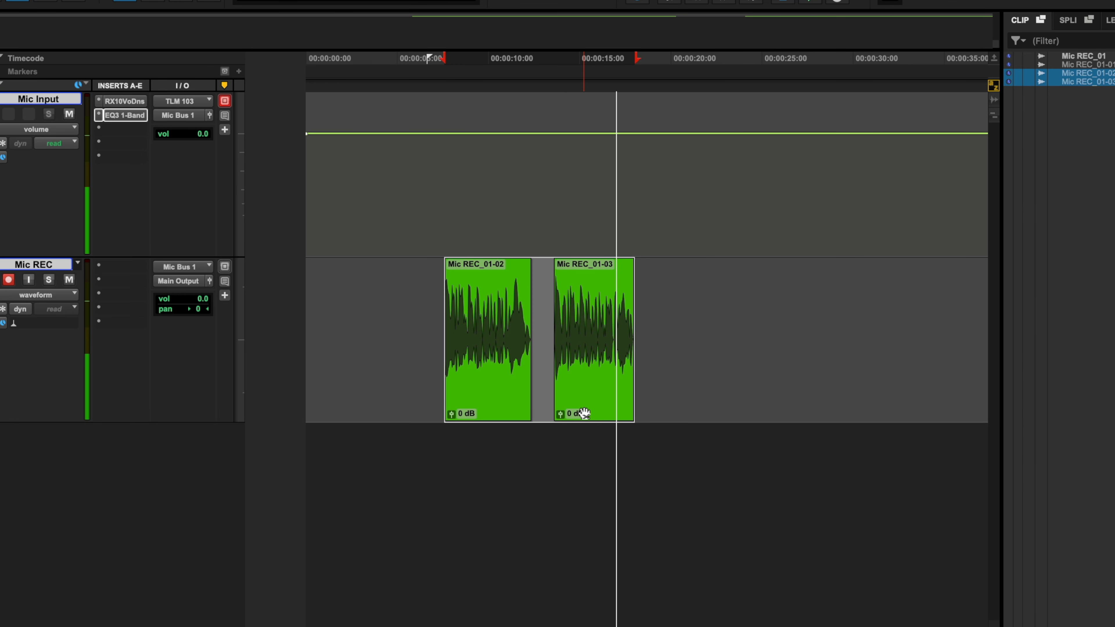
pyautogui.hotkey('shift', 'alt', '3')
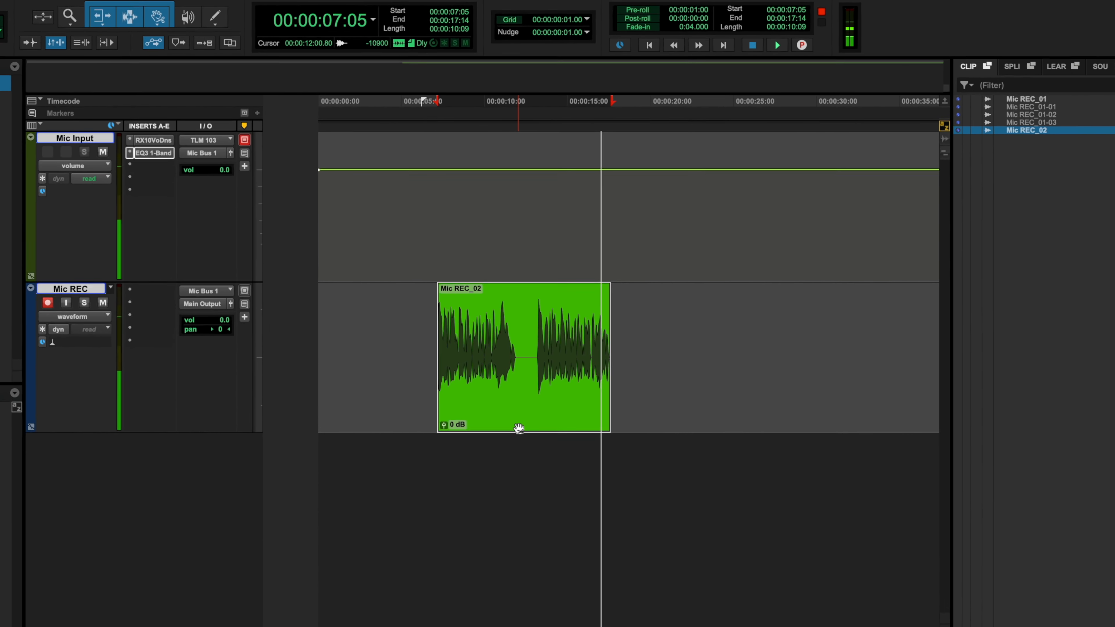
# Step: Rename the consolidated clip and its disk file as "Lots of money for me"
pyautogui.doubleClick(519, 428)
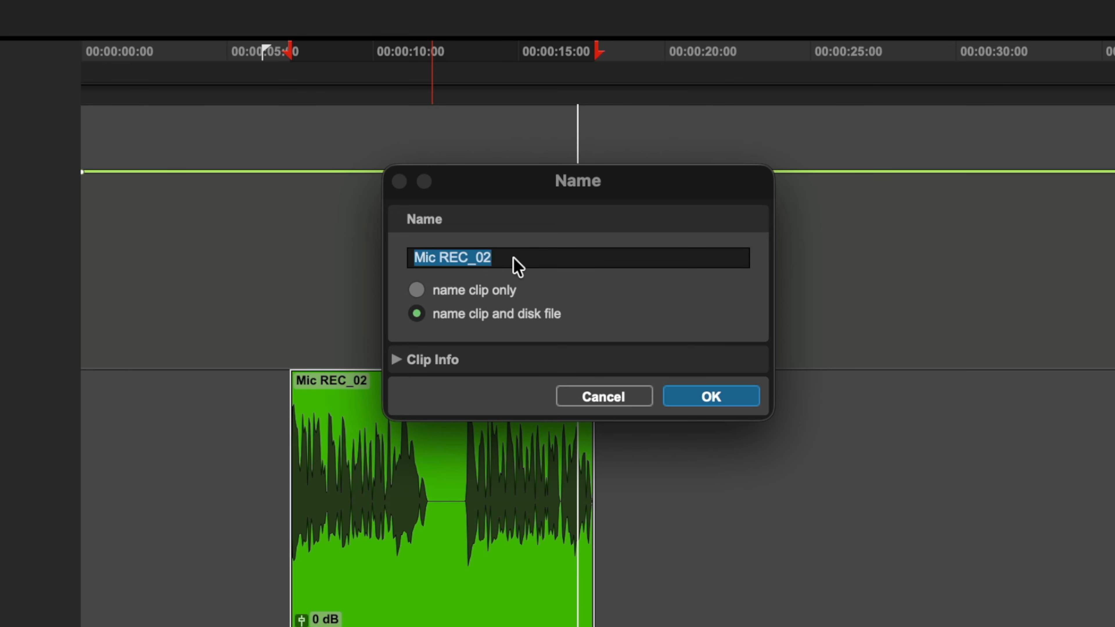
pyautogui.write('4')
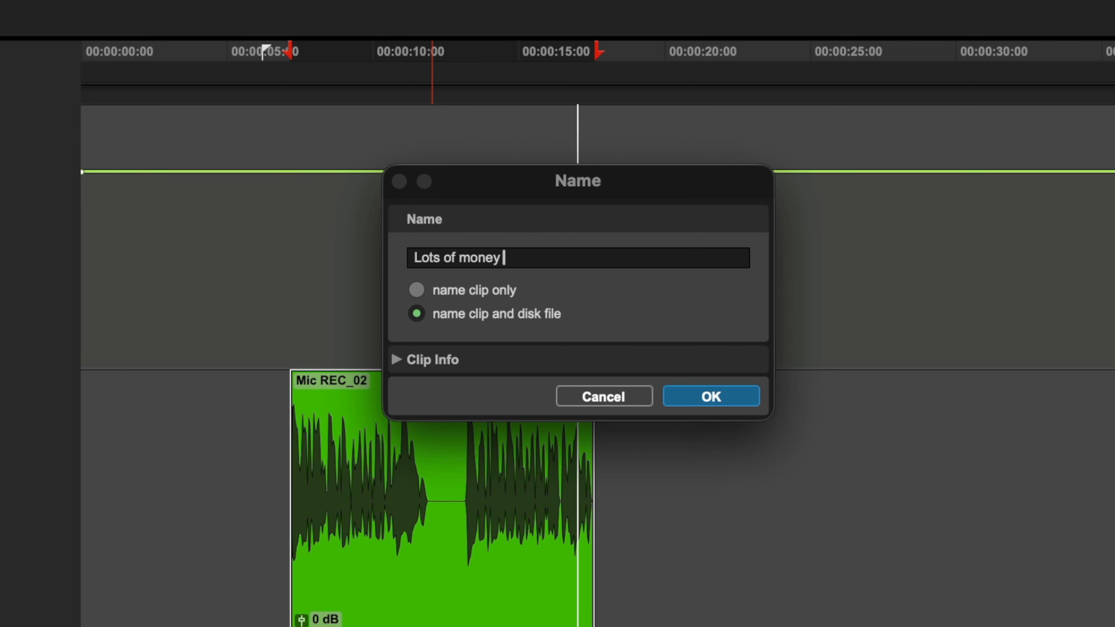
pyautogui.write('ots of money for me')
pyautogui.press('Return')
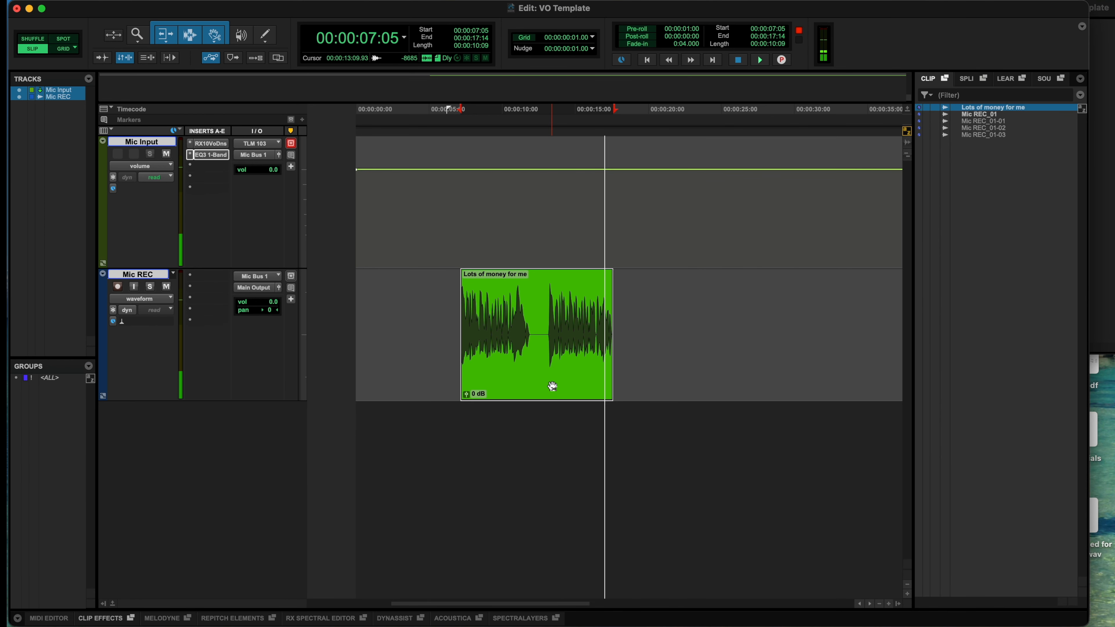
# Step: Examine the Export Clips as Files settings for the Lots of money for me clip, including file type, sample rate and destination directory
pyautogui.press('shift+super+k')
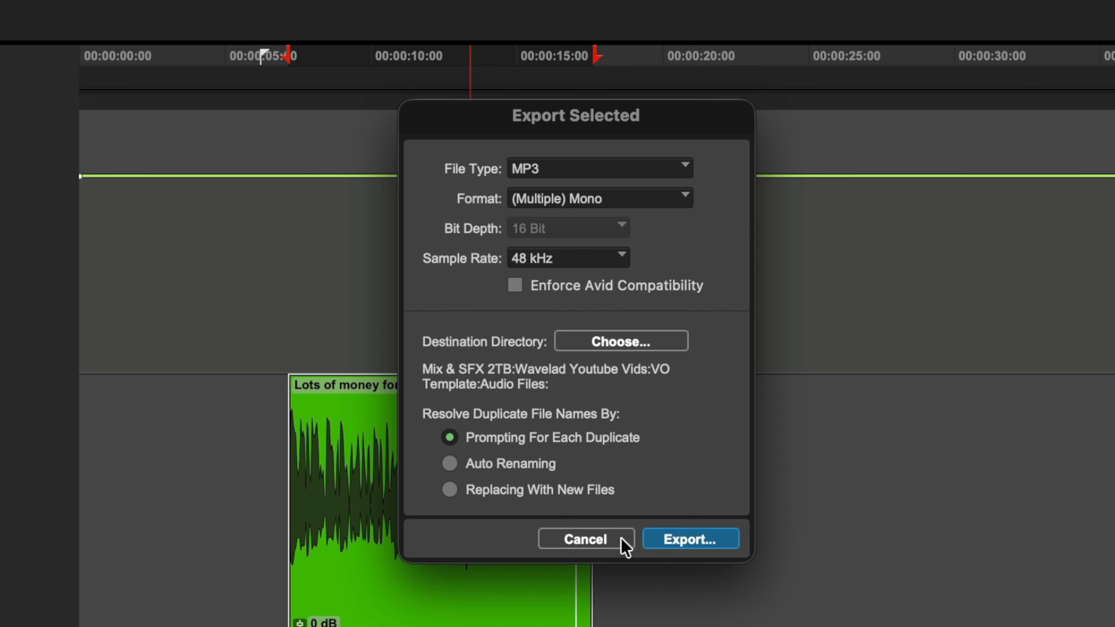
pyautogui.click(591, 172)
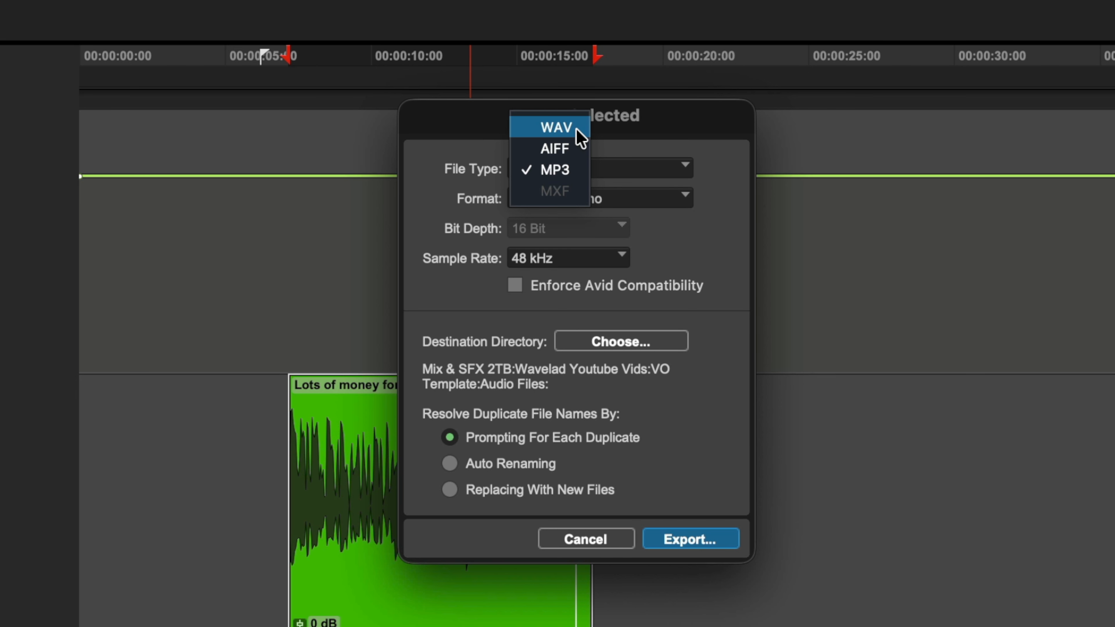
pyautogui.click(571, 172)
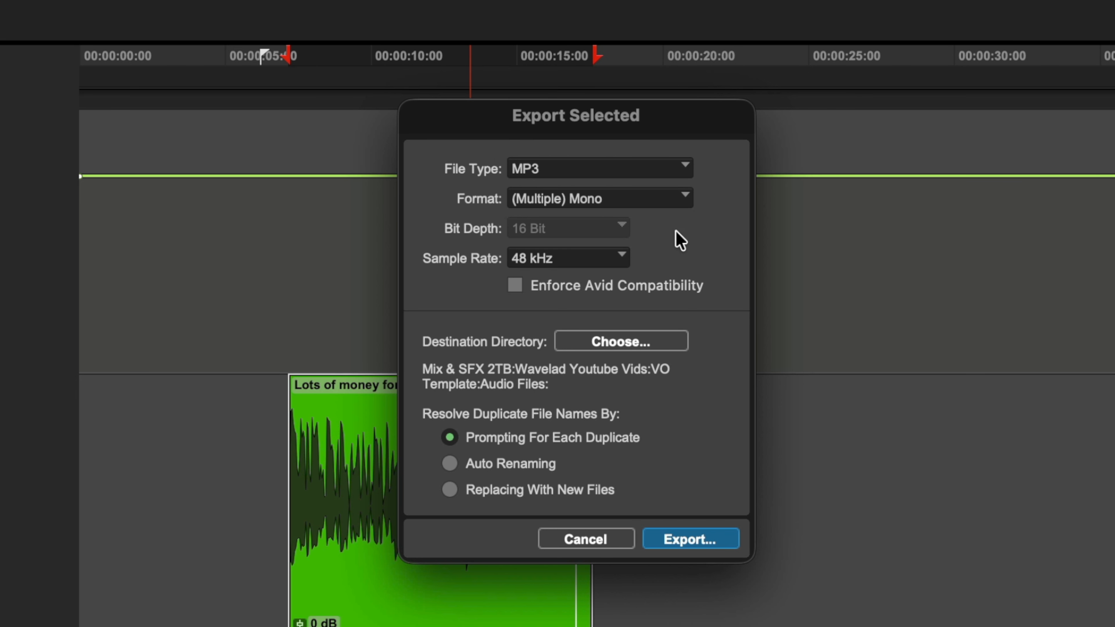
pyautogui.click(623, 259)
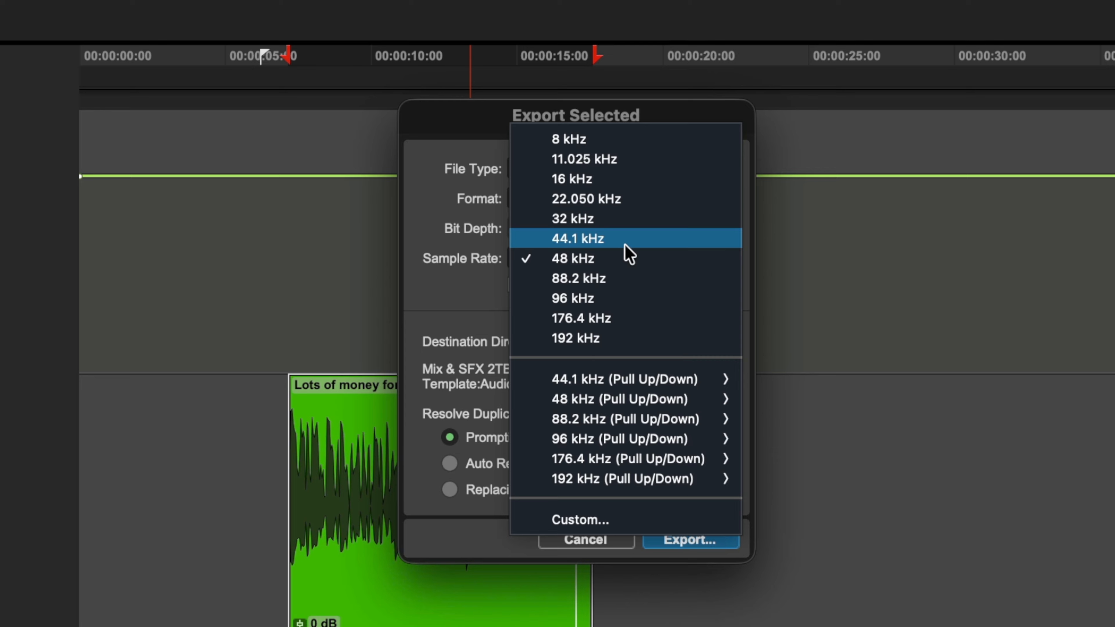
pyautogui.click(417, 242)
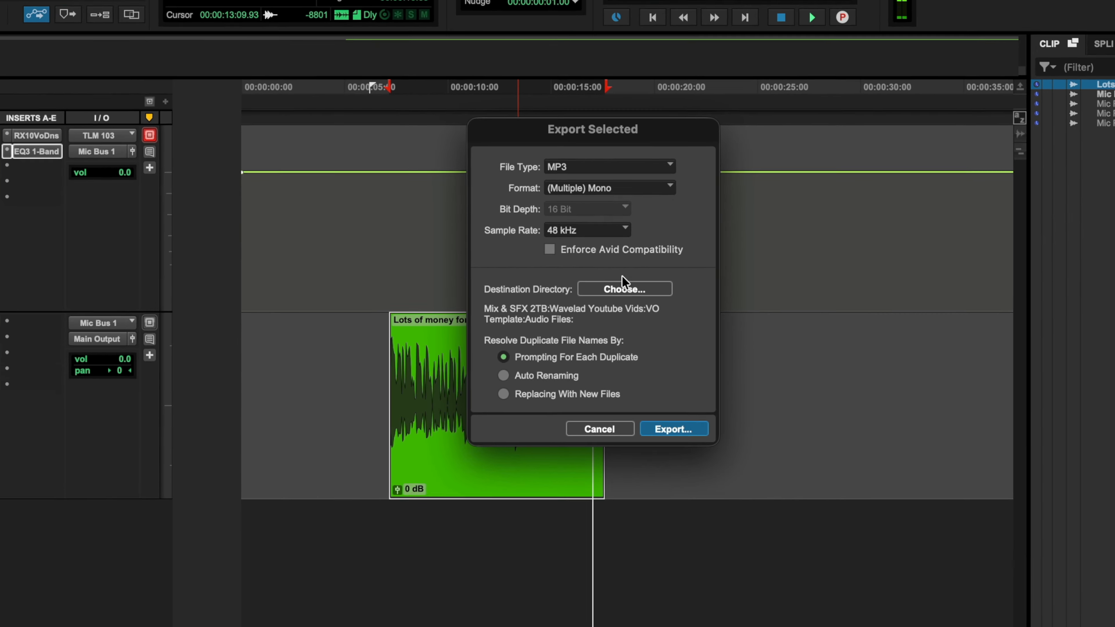
pyautogui.click(626, 347)
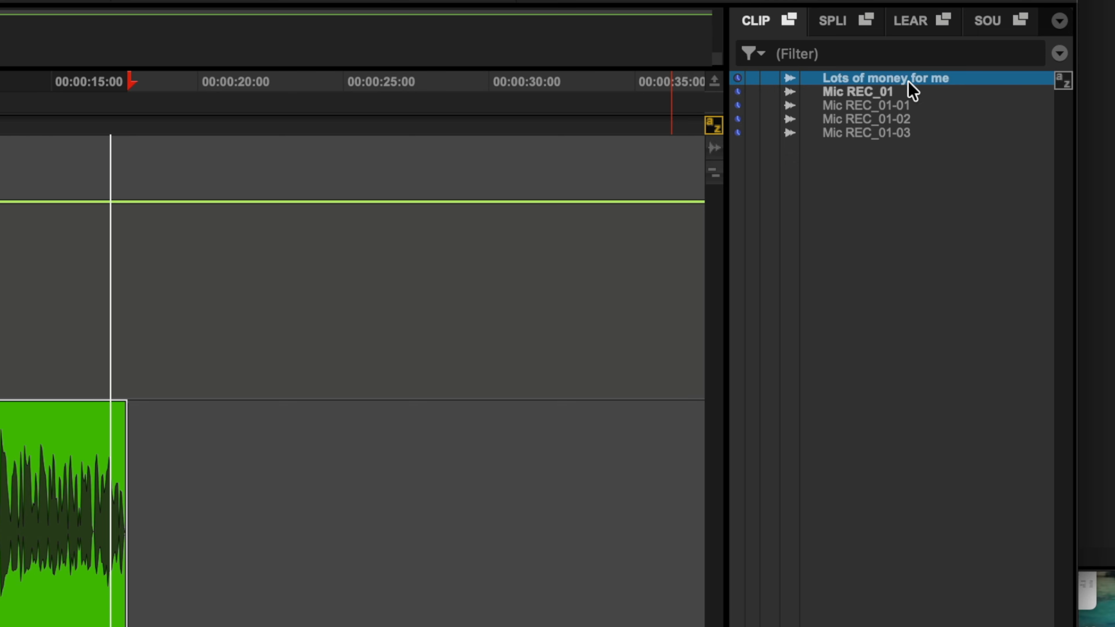
pyautogui.click(1061, 54)
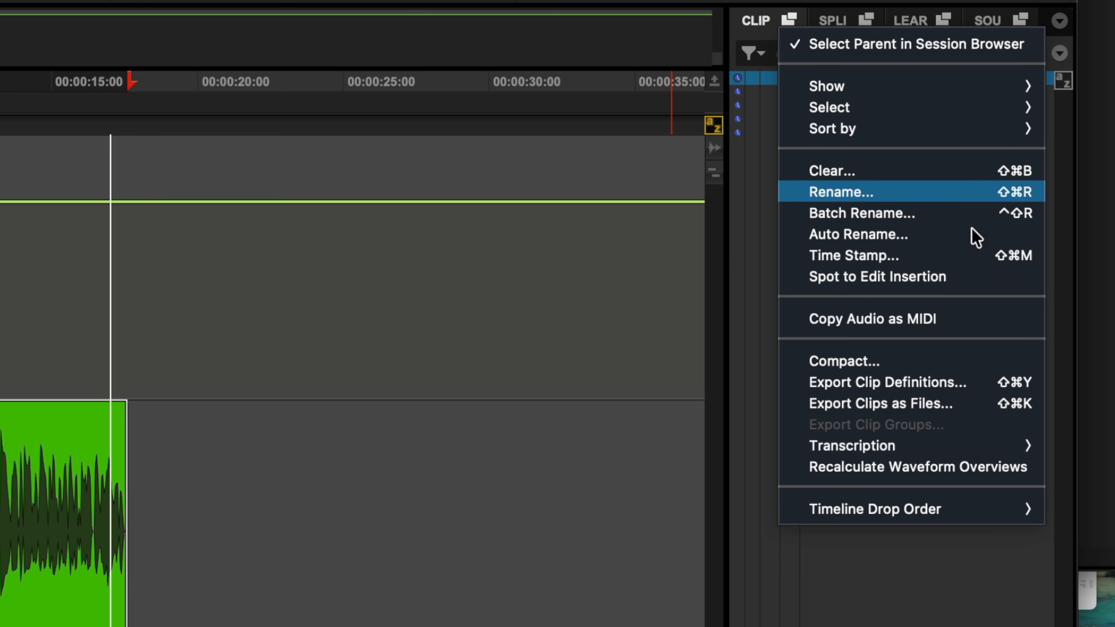
pyautogui.click(919, 404)
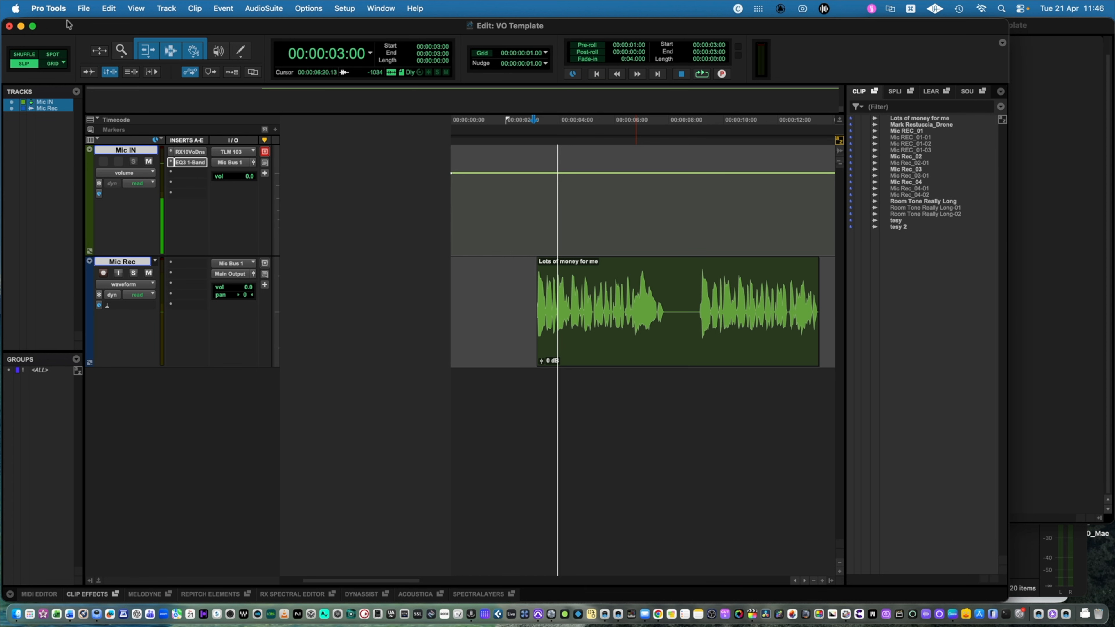
# Step: Review the template-saving options for the session, including the available categories, and close them without saving
pyautogui.click(84, 8)
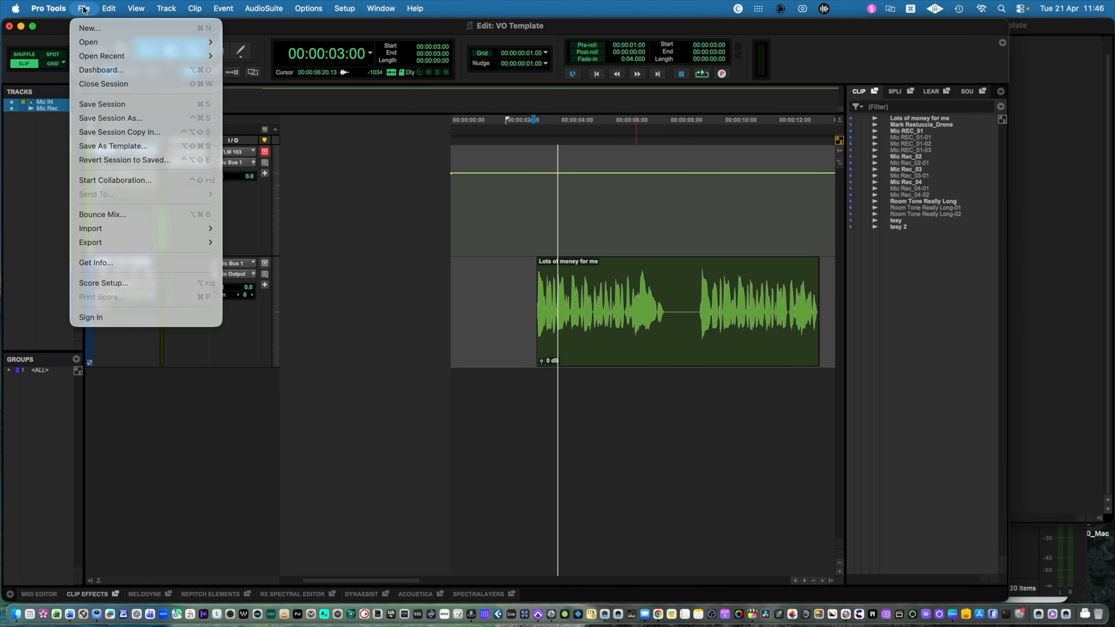
pyautogui.click(101, 147)
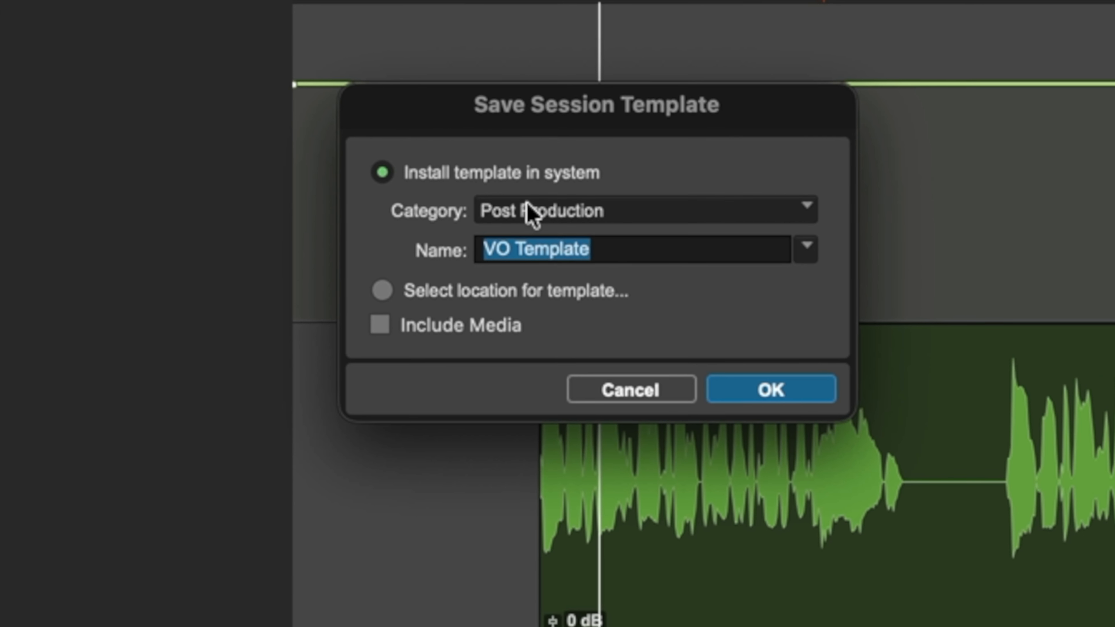
pyautogui.click(531, 217)
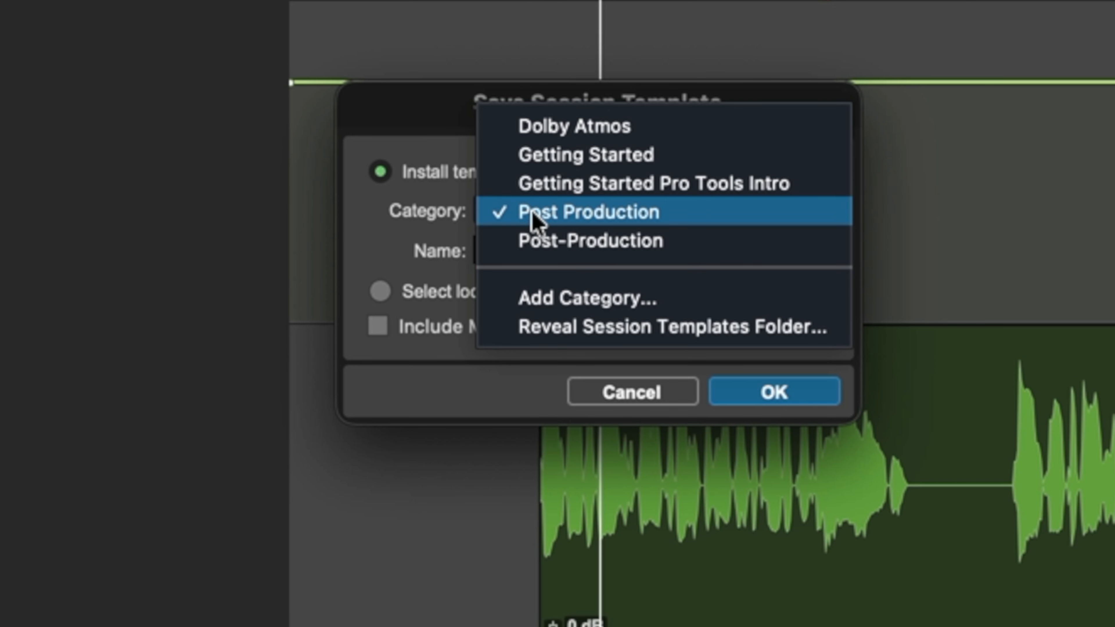
pyautogui.click(433, 219)
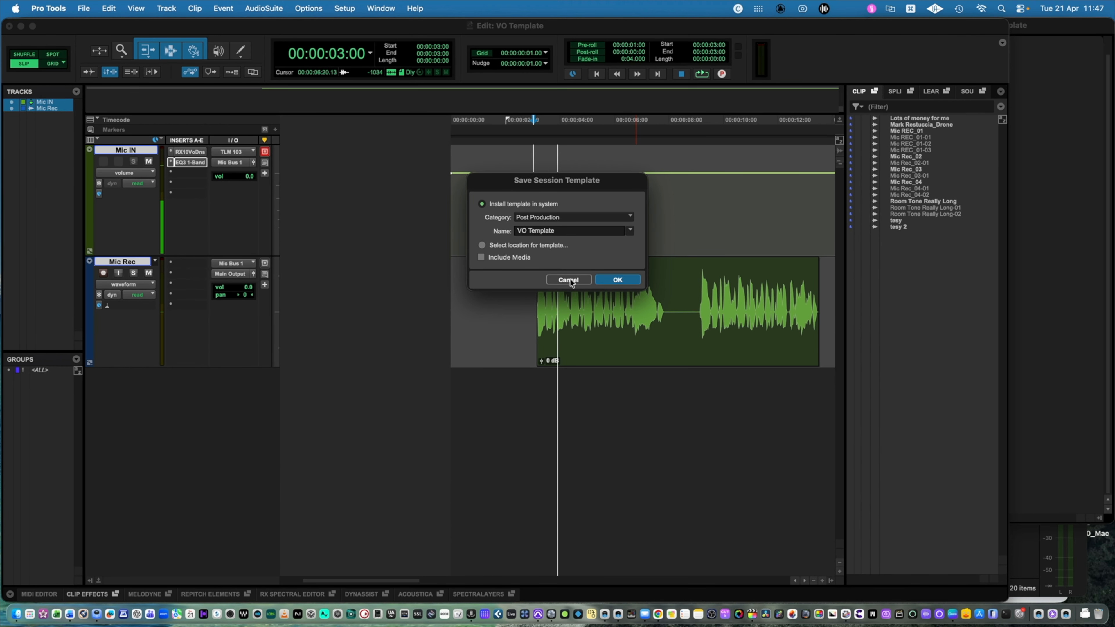
pyautogui.click(569, 277)
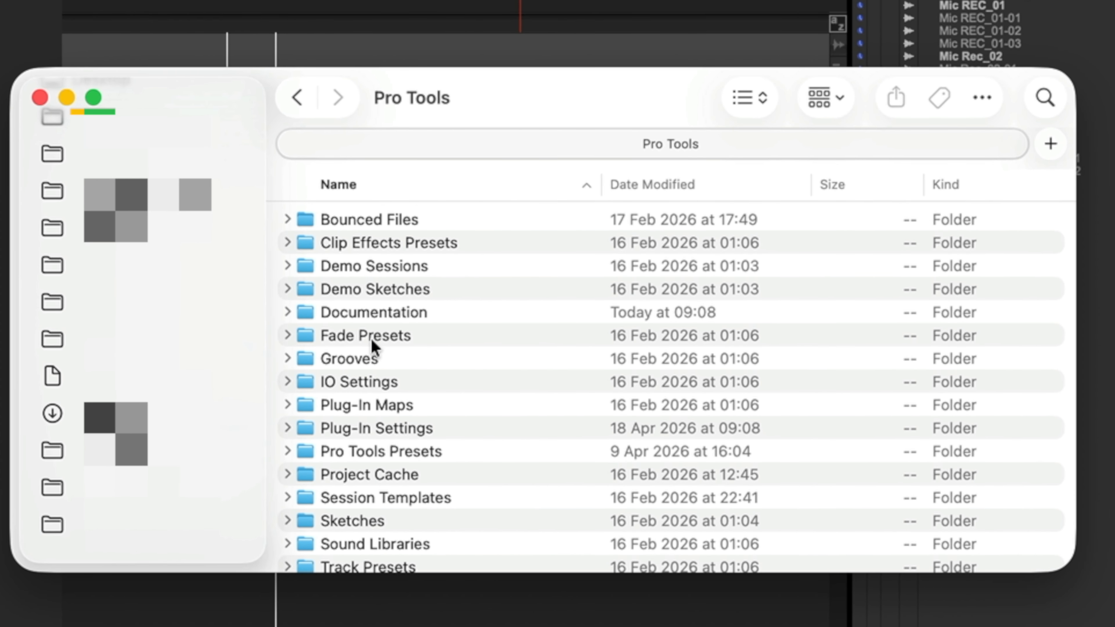
# Step: In Finder, look through the Post Production templates inside the Pro Tools Session Templates folder and return to the parent folder
pyautogui.doubleClick(369, 497)
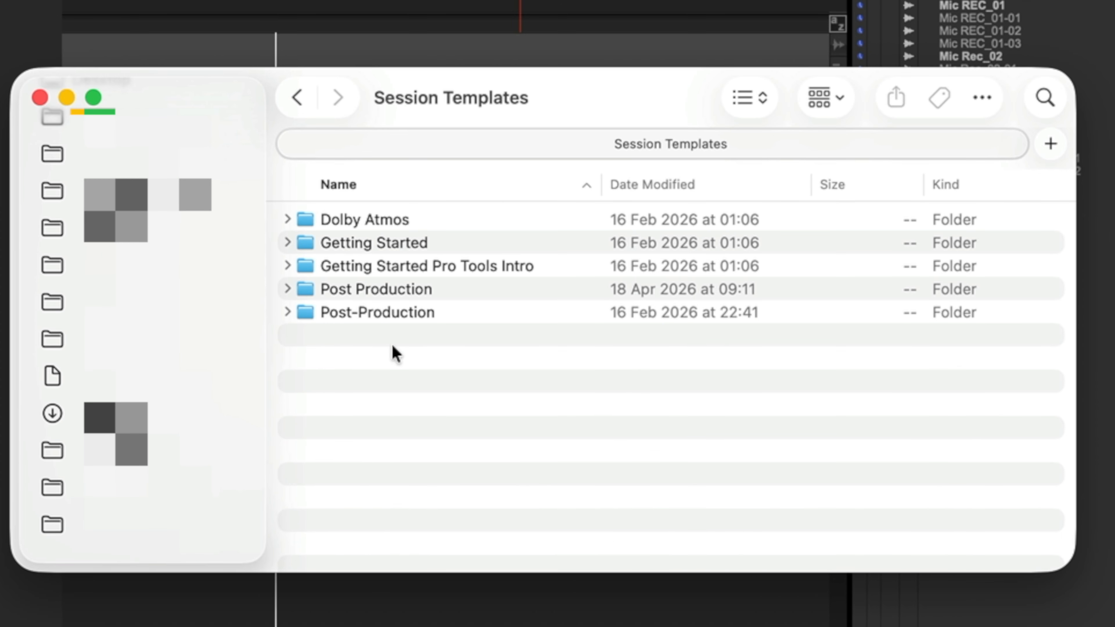
pyautogui.doubleClick(364, 294)
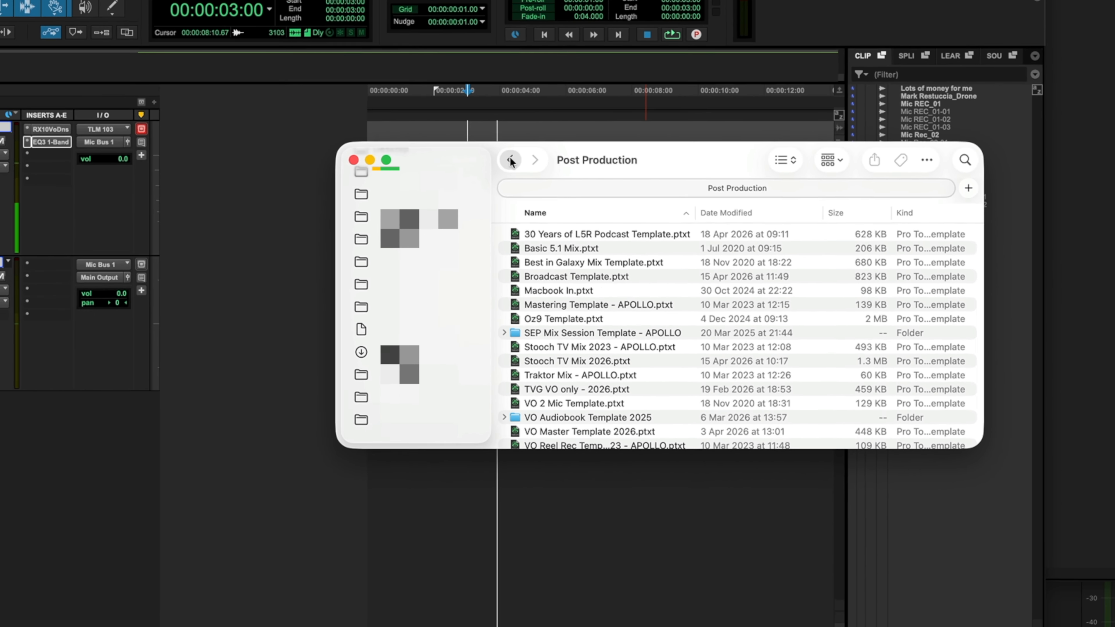
pyautogui.click(297, 98)
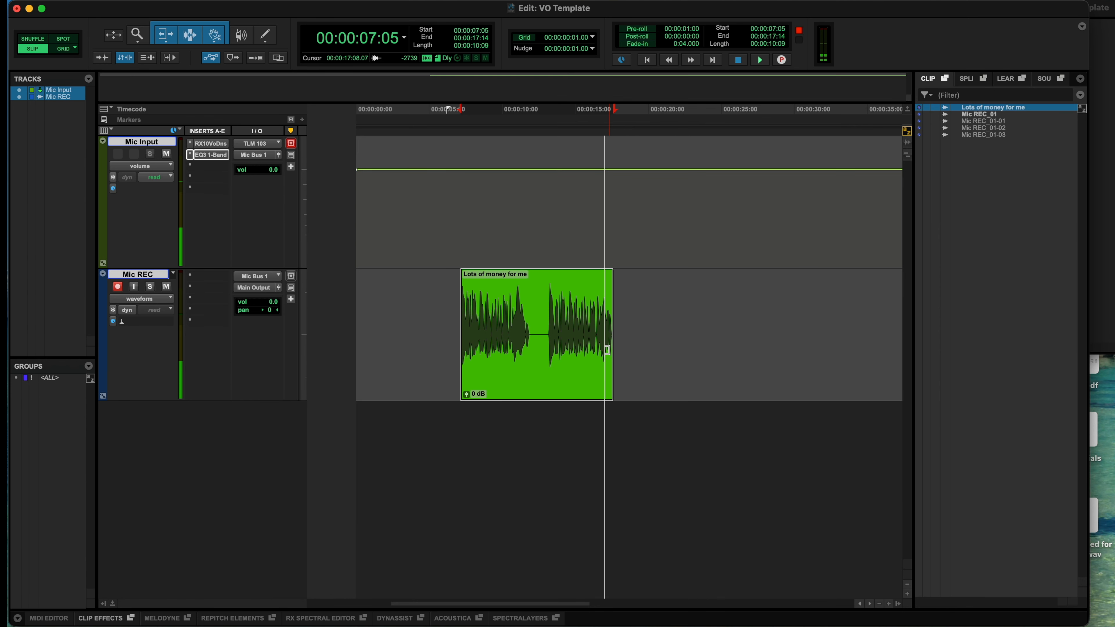